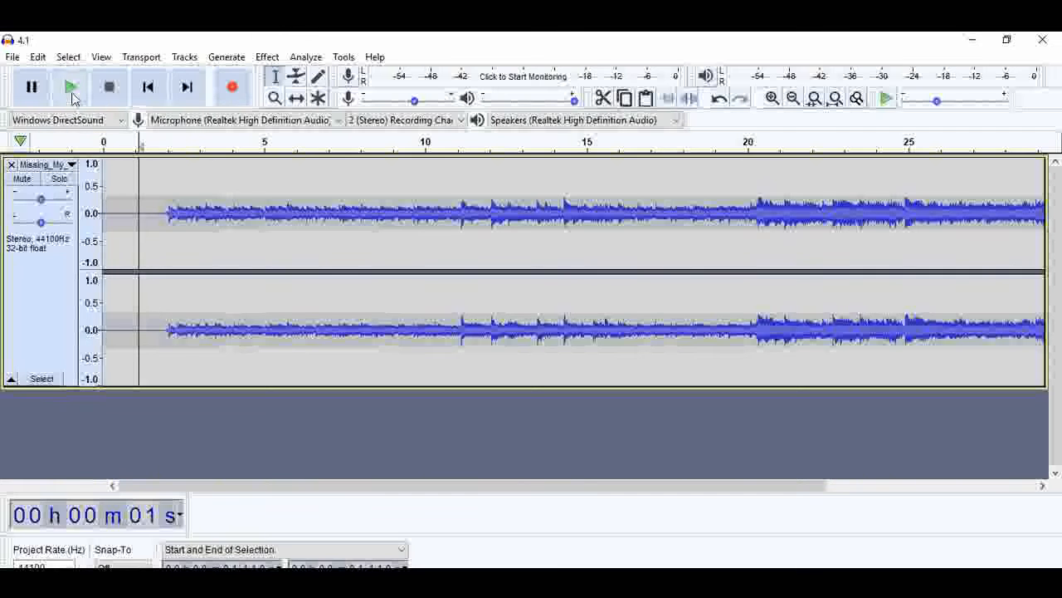
Play the track from about 1 second, stop playback, and place the cursor where the music starts at about 2 seconds.
{"action": "left_click", "coordinate": [72, 93]}
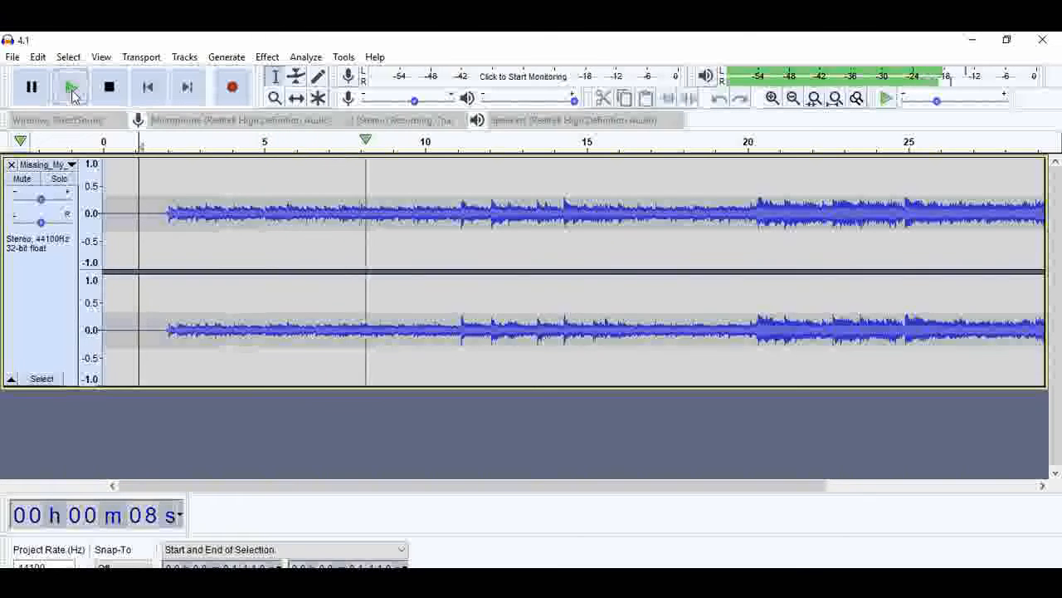
{"action": "left_click", "coordinate": [72, 94]}
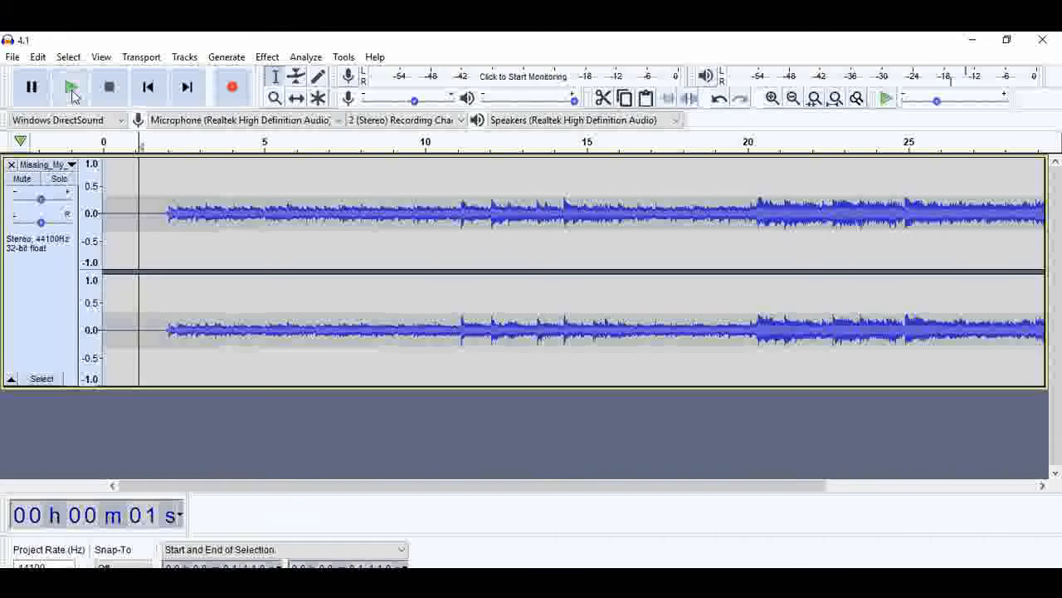
{"action": "left_click", "coordinate": [169, 162]}
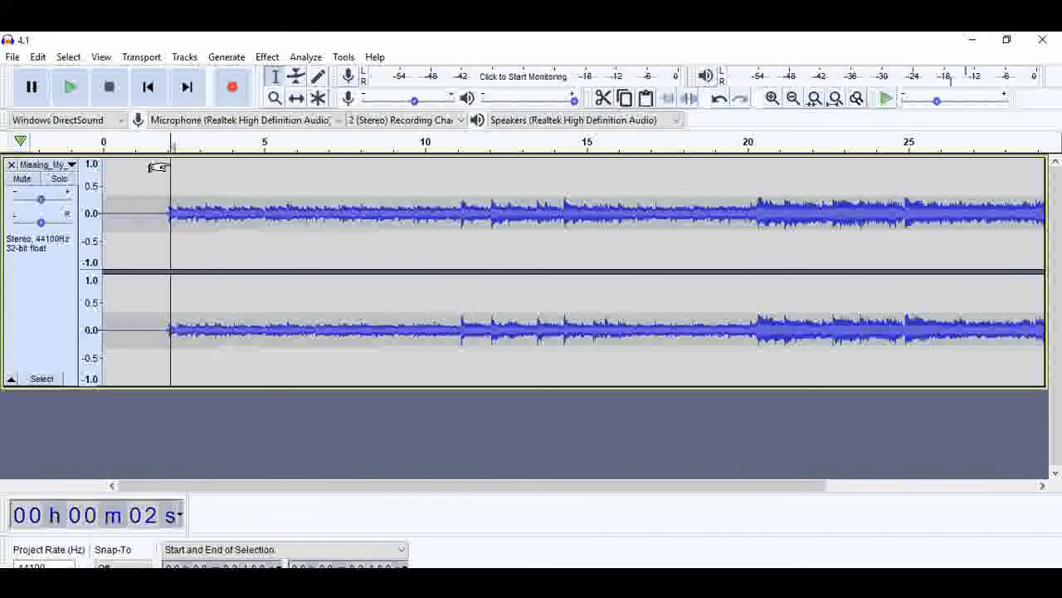
Select the whole audio clip and apply the Repeat effect with 1 repeat added.
{"action": "double_click", "coordinate": [143, 165]}
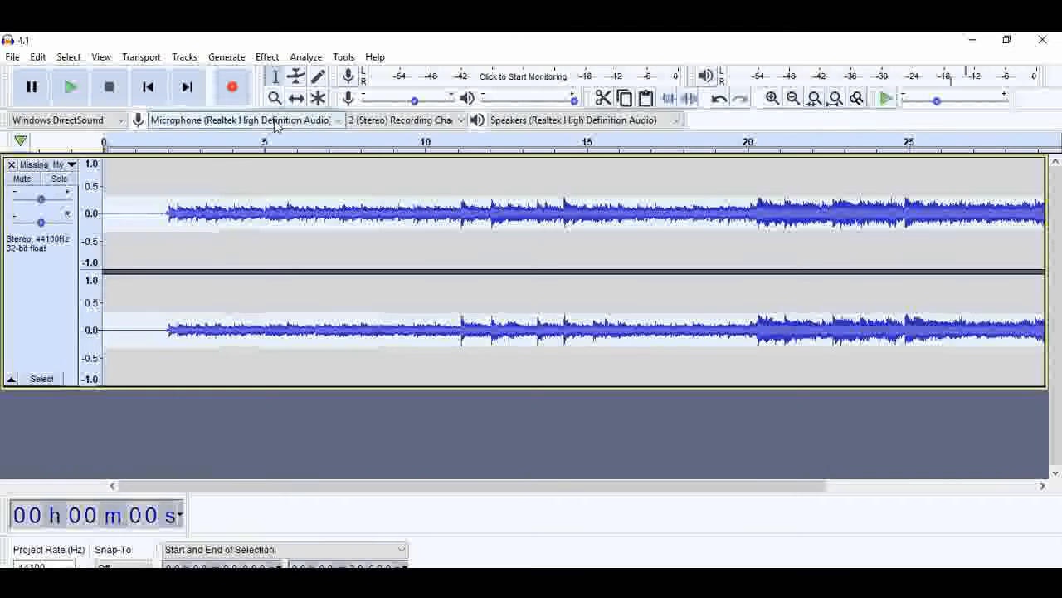
{"action": "left_click", "coordinate": [268, 58]}
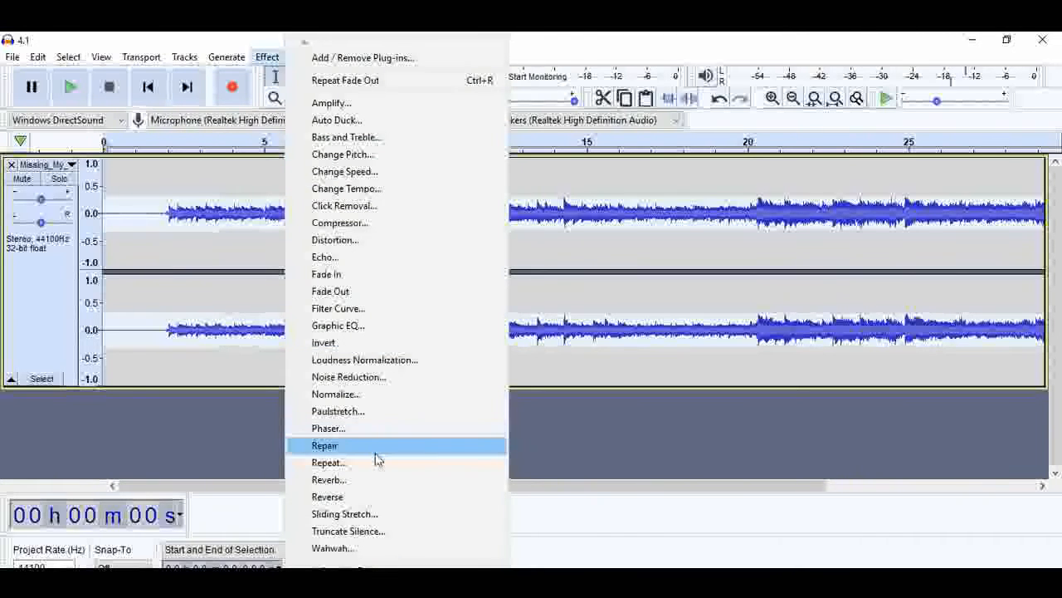
{"action": "left_click", "coordinate": [597, 521]}
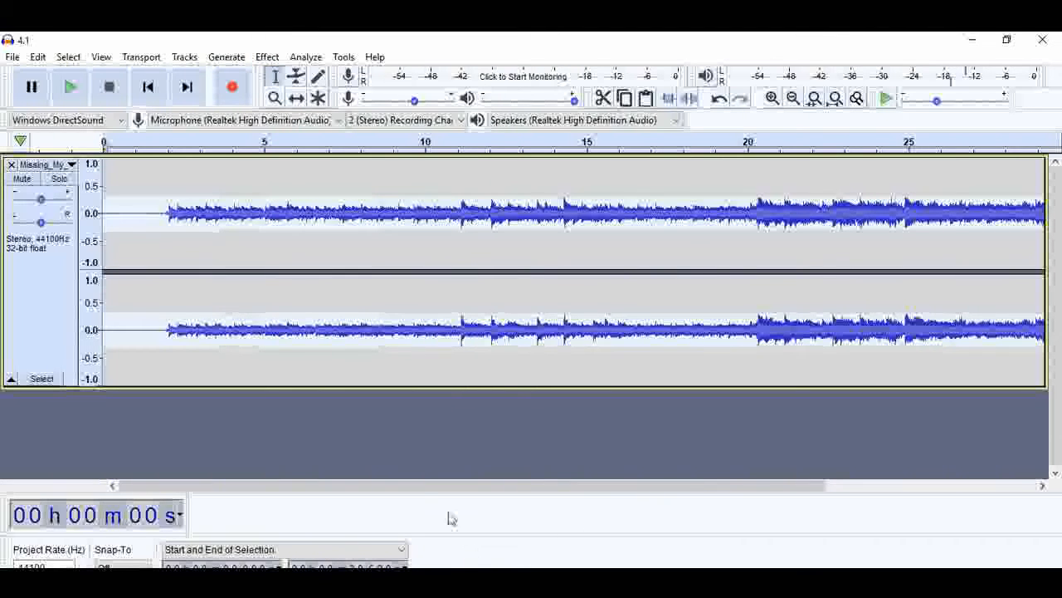
{"action": "left_click_drag", "start_coordinate": [413, 486], "coordinate": [529, 503]}
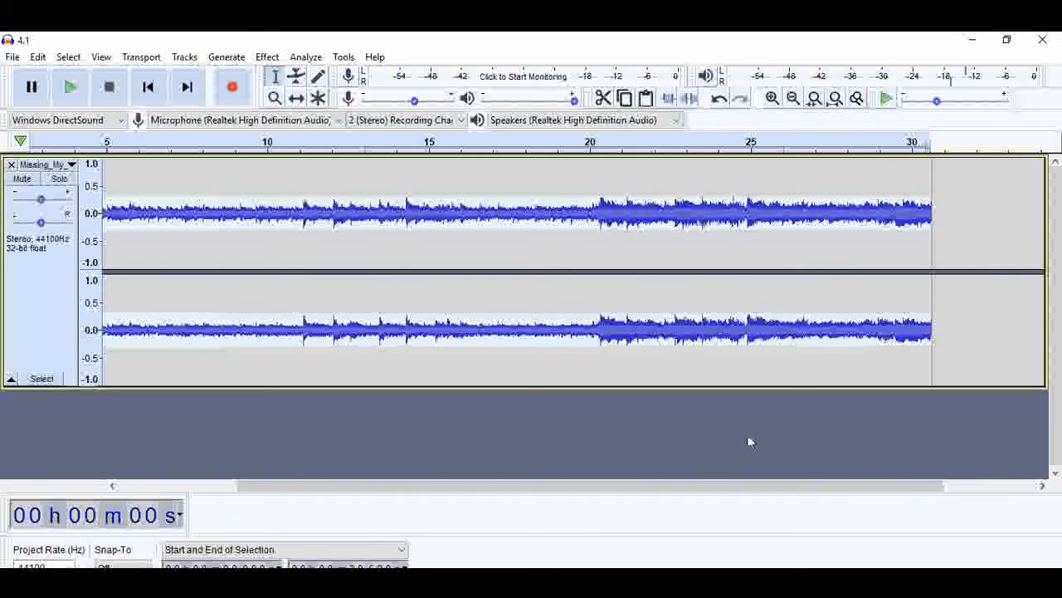
{"action": "left_click_drag", "start_coordinate": [686, 491], "coordinate": [562, 494]}
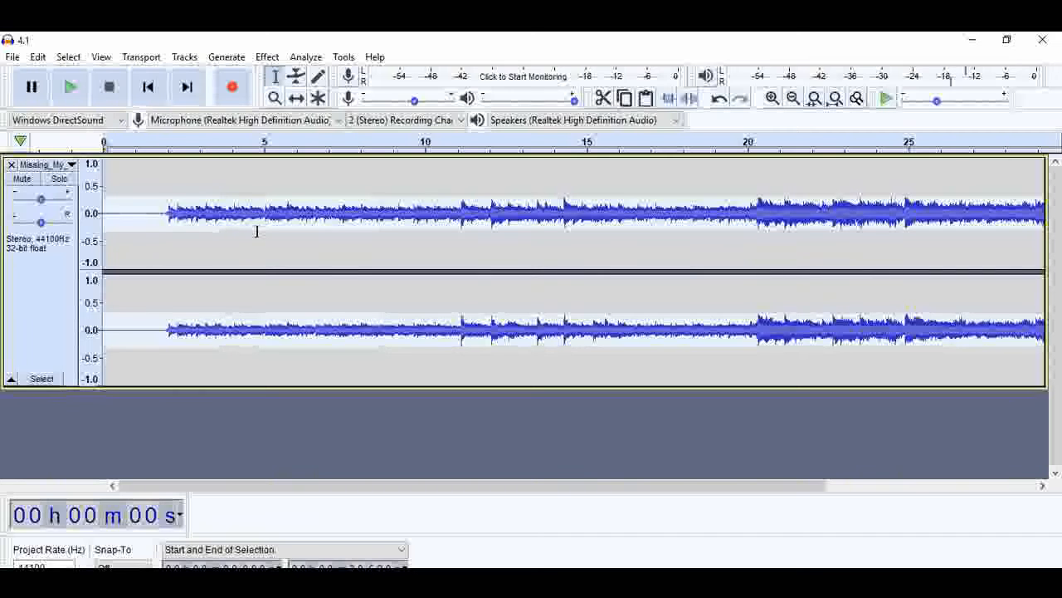
{"action": "left_click", "coordinate": [272, 57]}
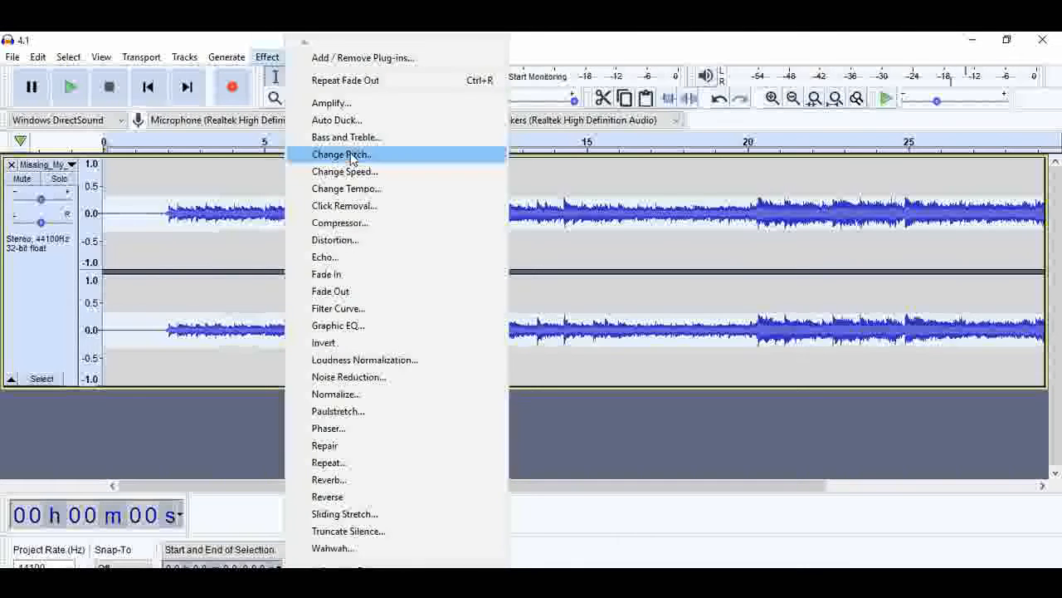
{"action": "left_click", "coordinate": [347, 465]}
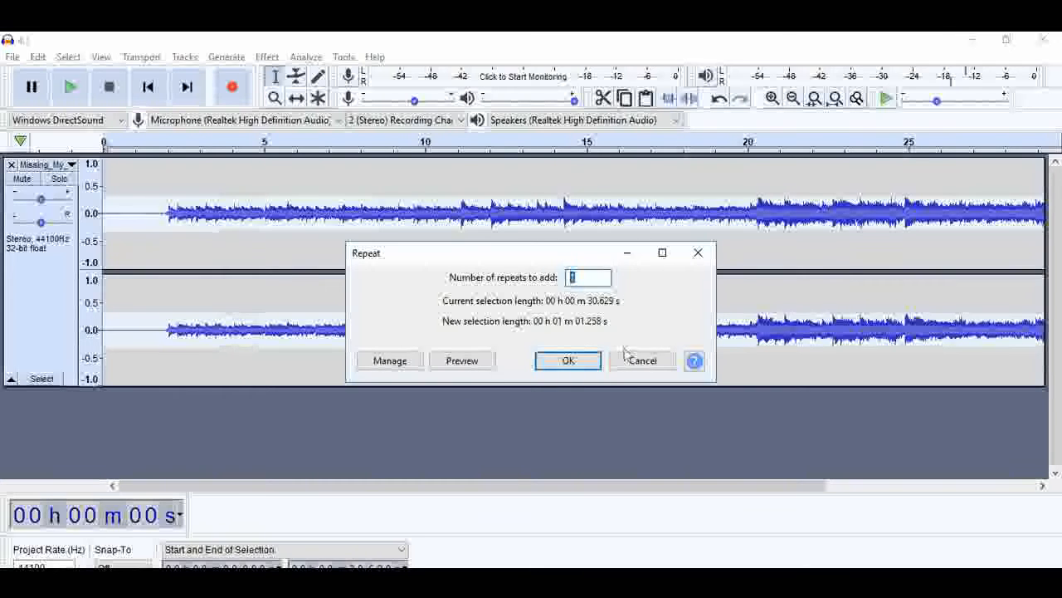
{"action": "left_click", "coordinate": [572, 362]}
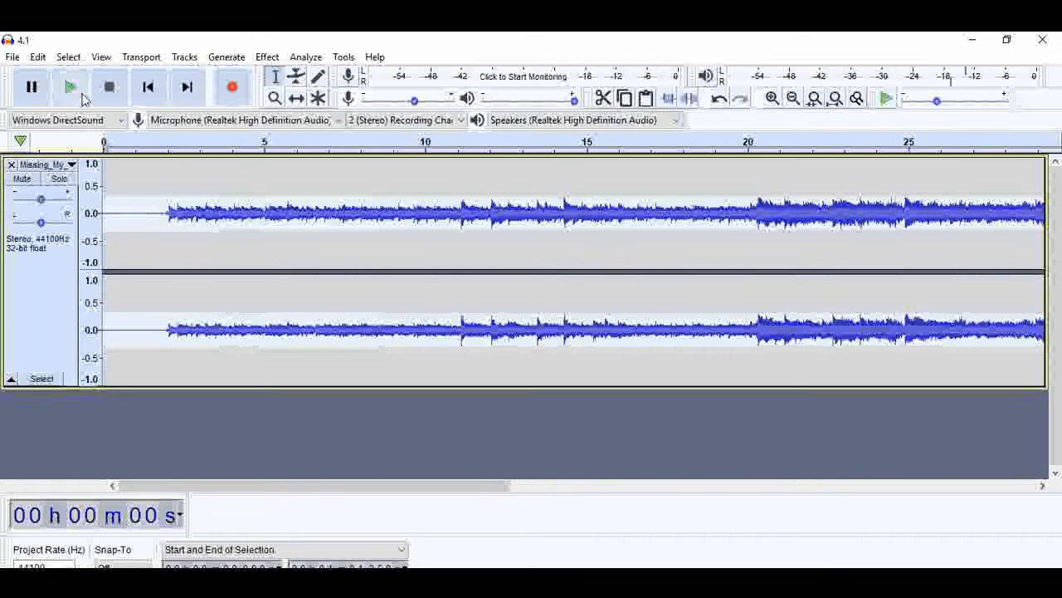
Listen to the beginning of the repeated track and to the join between the two copies from about 30 seconds.
{"action": "left_click", "coordinate": [79, 94]}
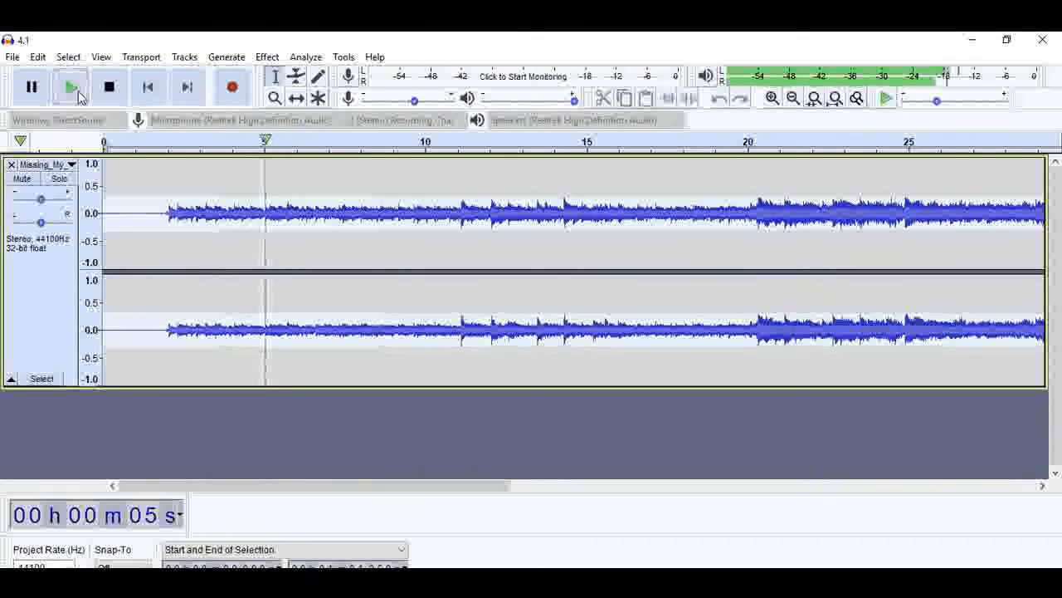
{"action": "left_click", "coordinate": [79, 95]}
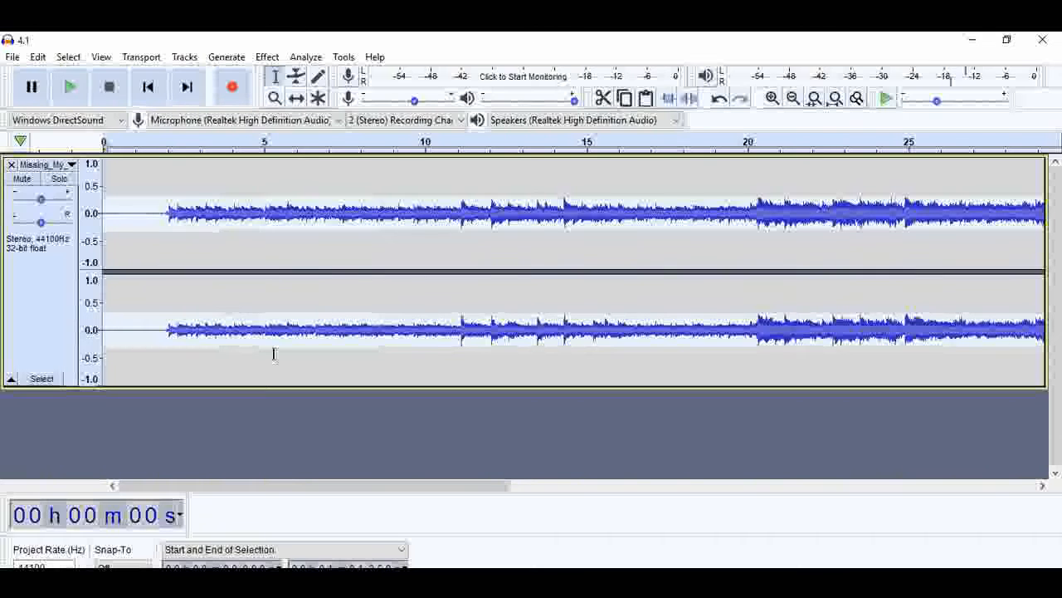
{"action": "left_click_drag", "start_coordinate": [415, 477], "coordinate": [882, 569]}
{"action": "left_click_drag", "start_coordinate": [882, 485], "coordinate": [767, 486]}
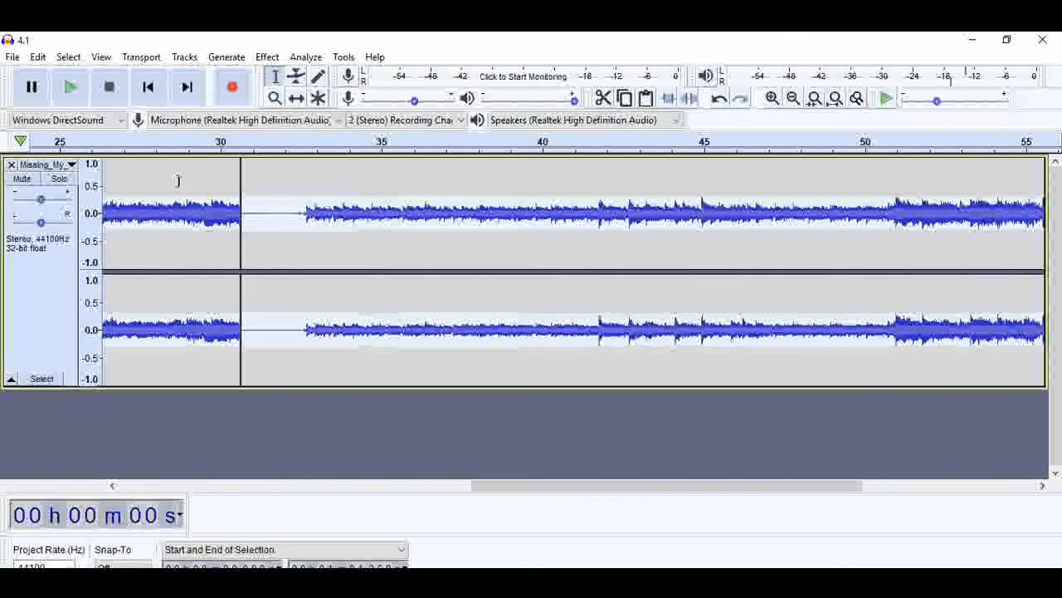
{"action": "left_click", "coordinate": [205, 180]}
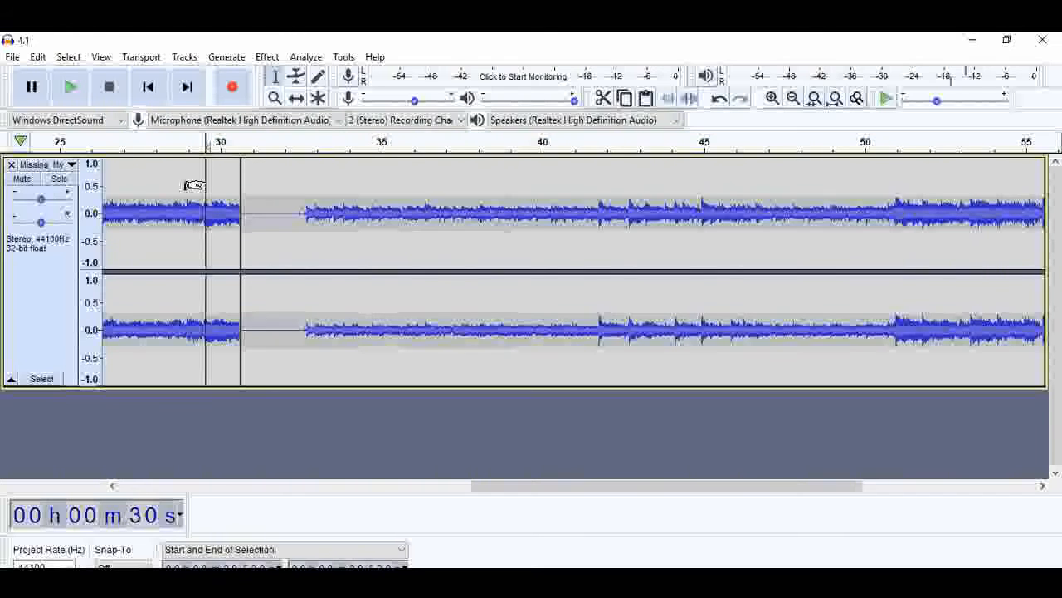
{"action": "key", "text": "space"}
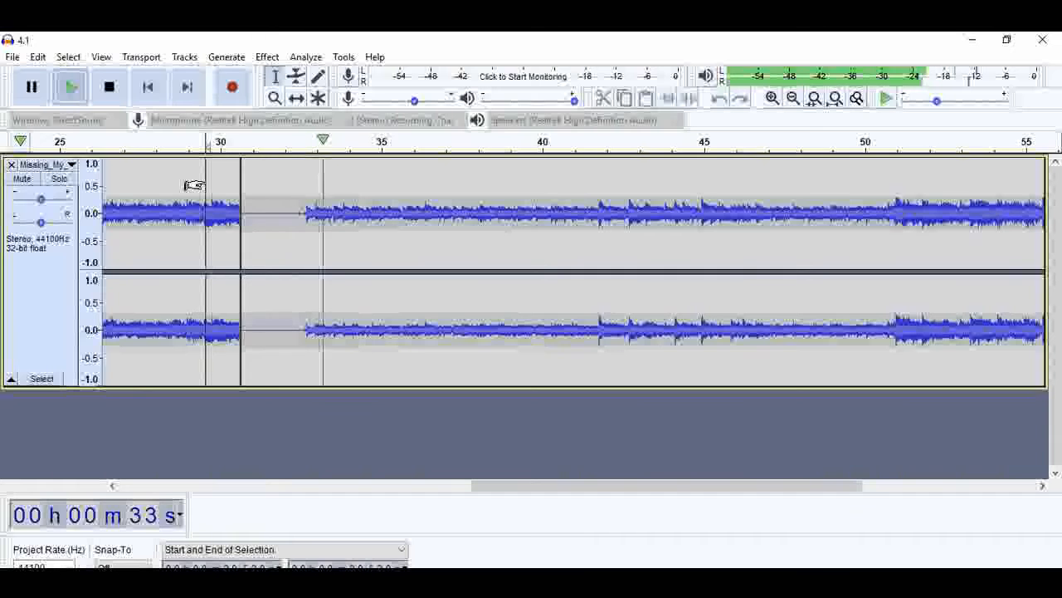
{"action": "key", "text": "space"}
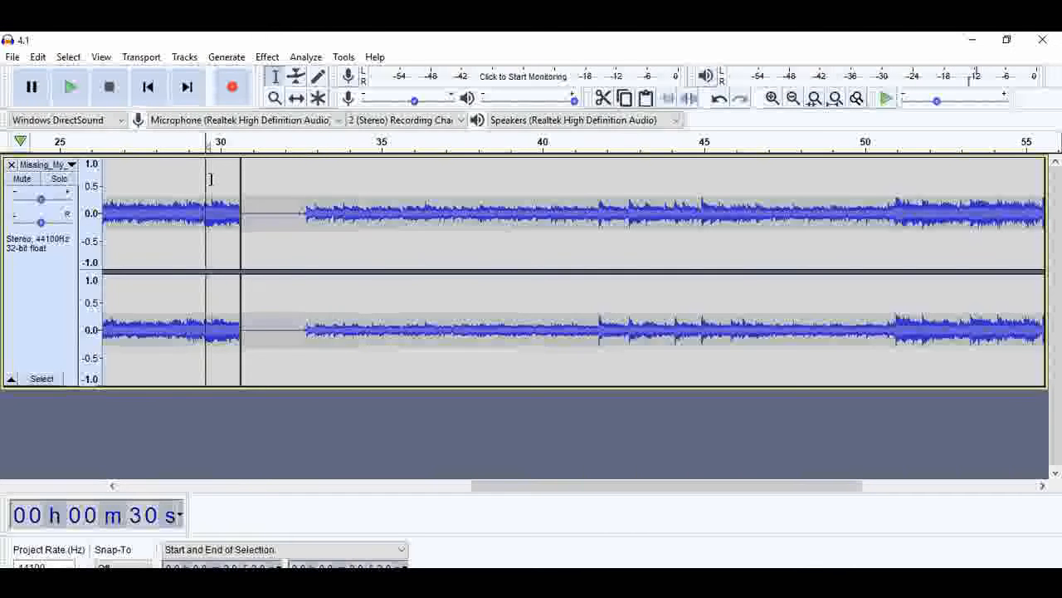
Delete the silent gap at the start of the second copy, from about 31 to 33 seconds.
{"action": "left_click_drag", "start_coordinate": [306, 212], "coordinate": [242, 222]}
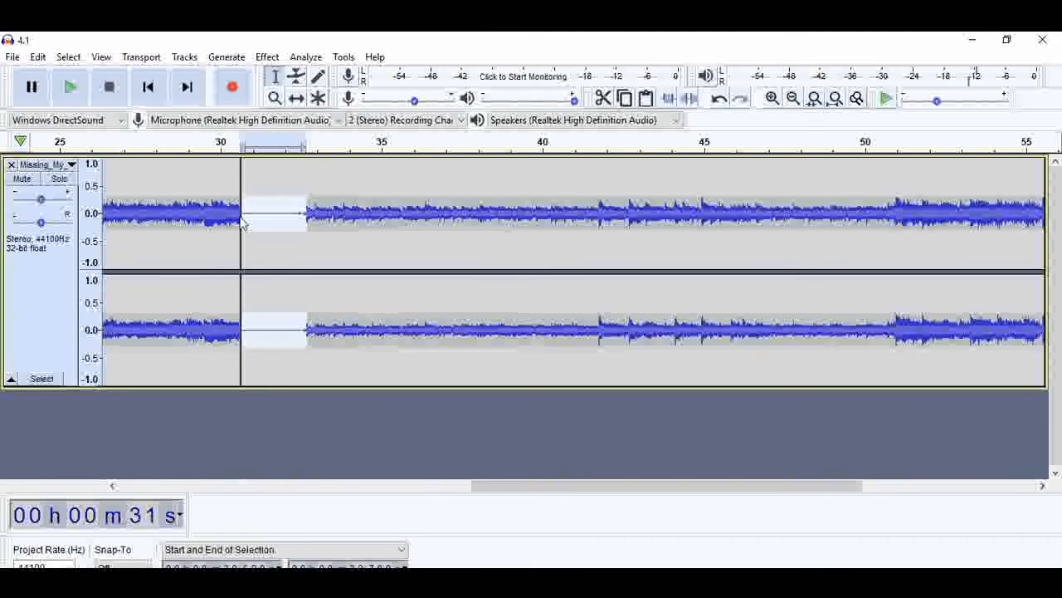
{"action": "key", "text": "Delete"}
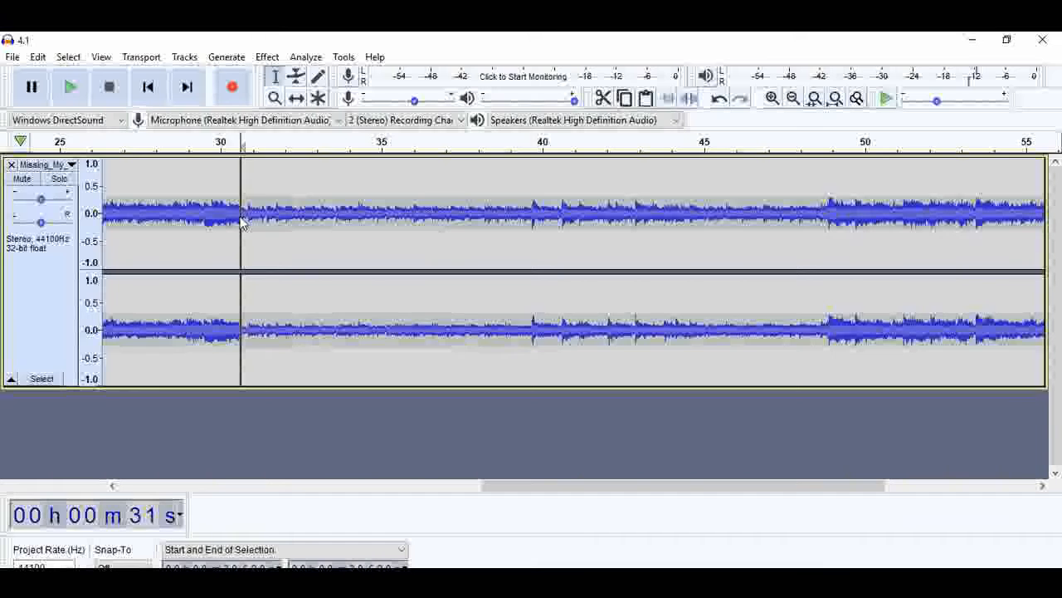
Play the shortened audio across the join from about 30 seconds to the end, and undo the deletion of the silence.
{"action": "left_click", "coordinate": [232, 198]}
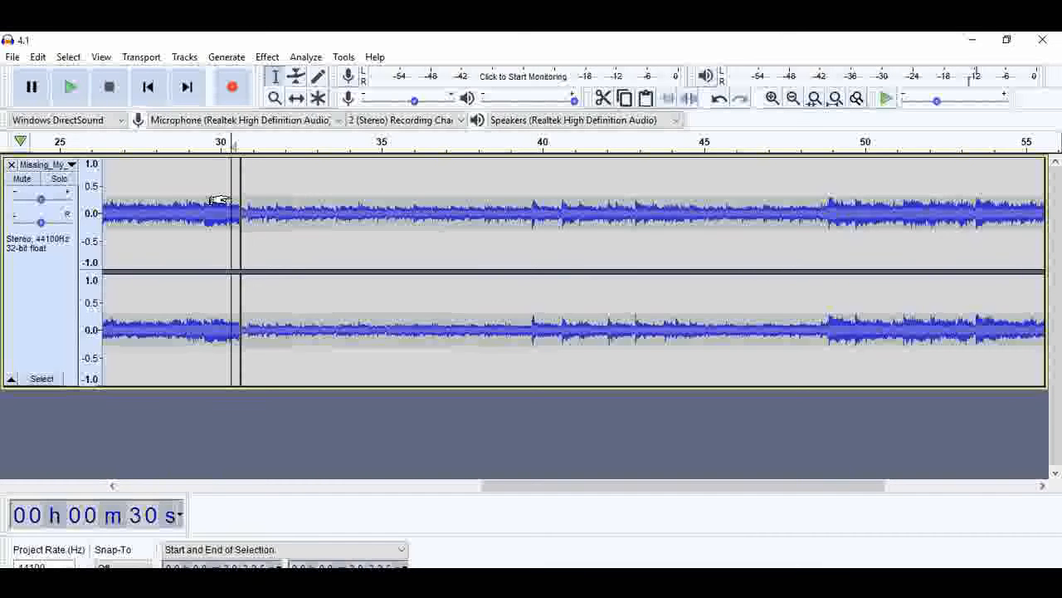
{"action": "key", "text": "space"}
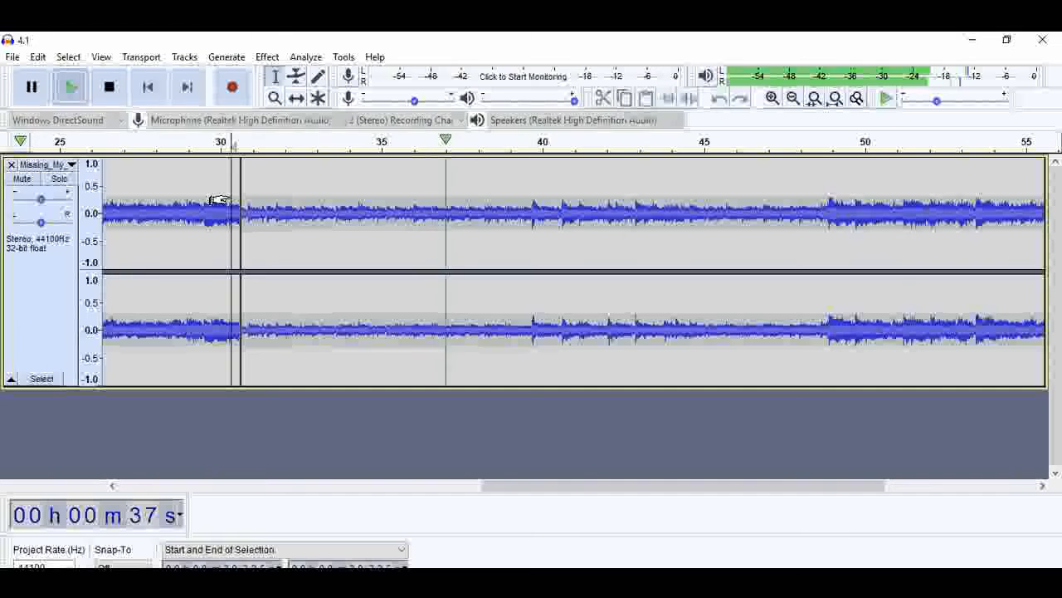
{"action": "key", "text": "space"}
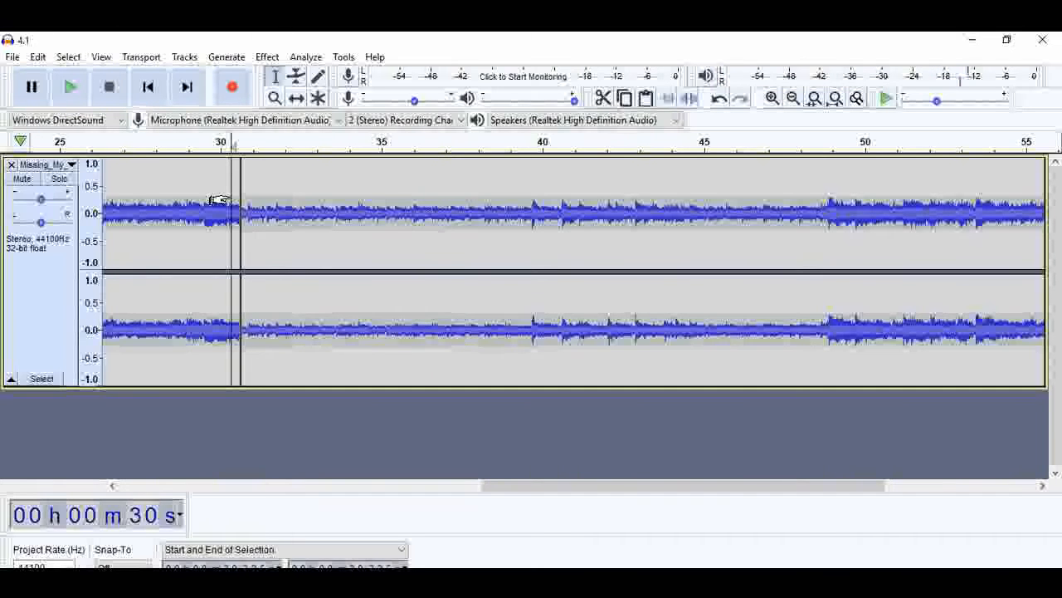
{"action": "key", "text": "space"}
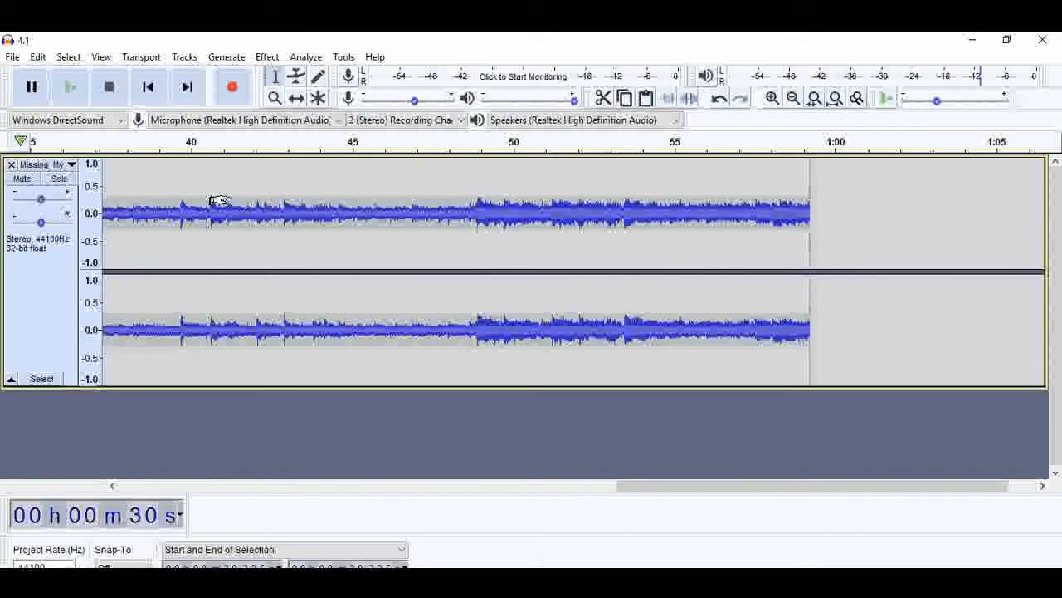
{"action": "key", "text": "ctrl+z"}
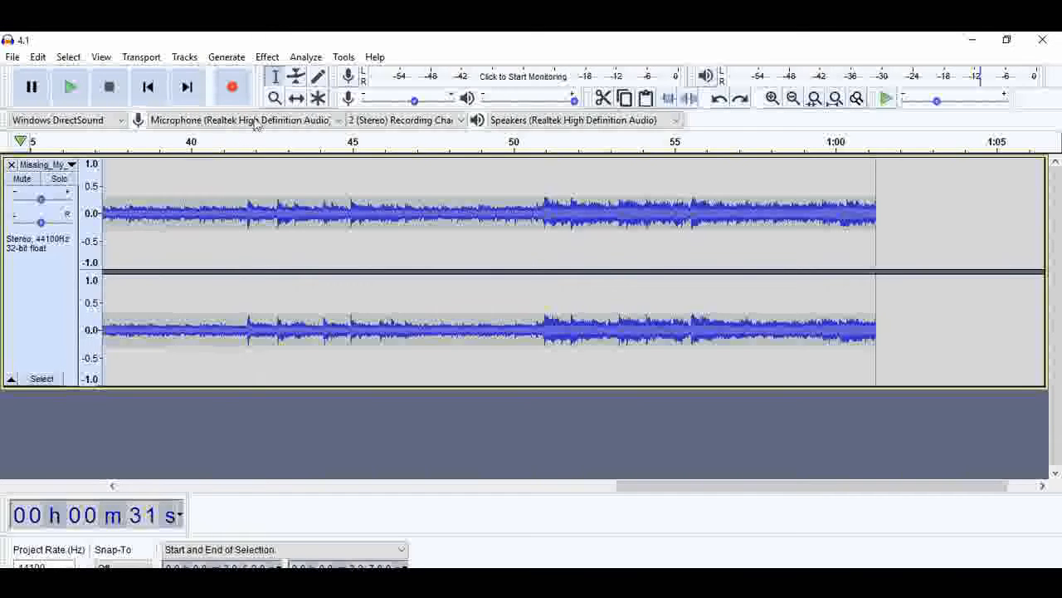
Apply Reverb to the second copy with the default settings (room size 75%, reverberance 50%) and play back the result.
{"action": "double_click", "coordinate": [201, 197]}
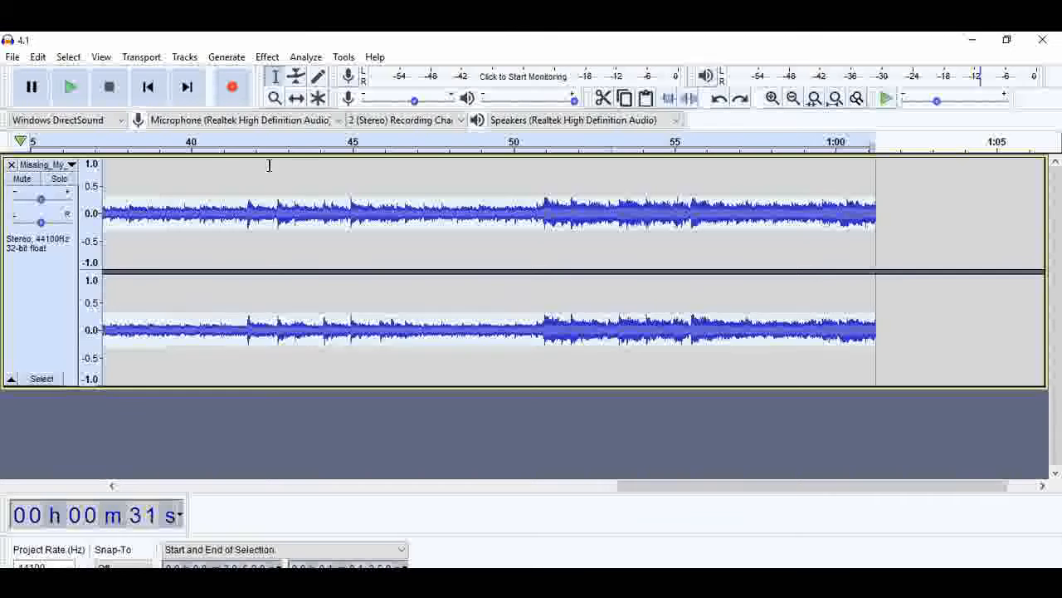
{"action": "left_click", "coordinate": [269, 57]}
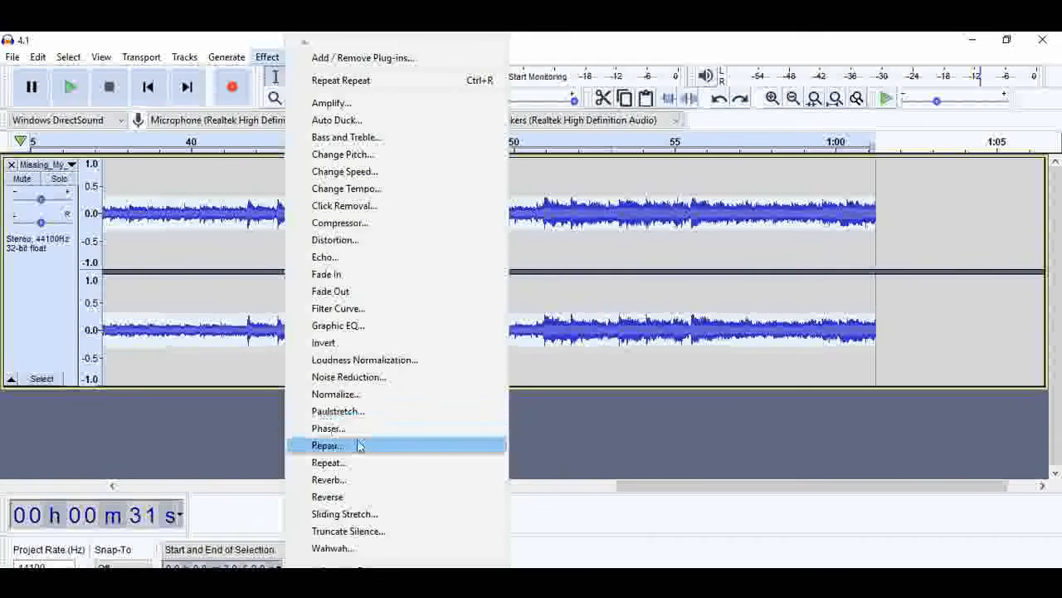
{"action": "left_click", "coordinate": [355, 486]}
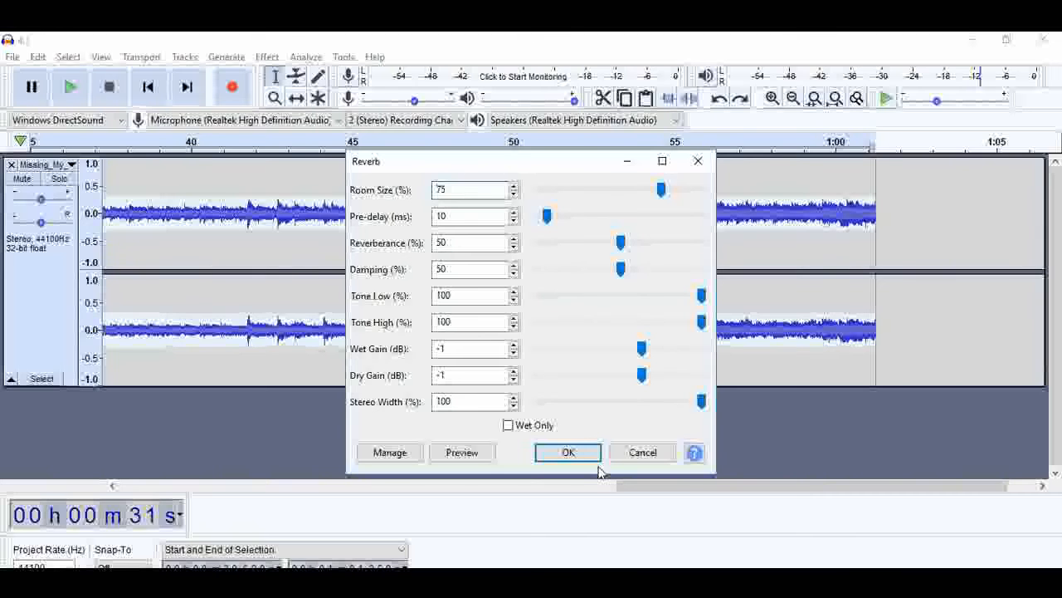
{"action": "left_click", "coordinate": [391, 455]}
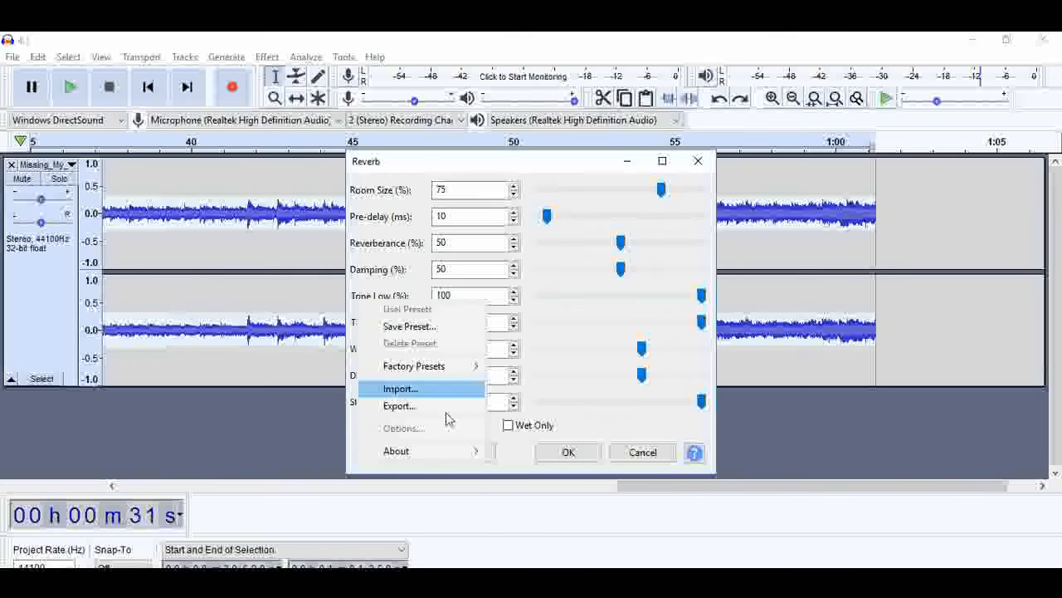
{"action": "left_click", "coordinate": [431, 572]}
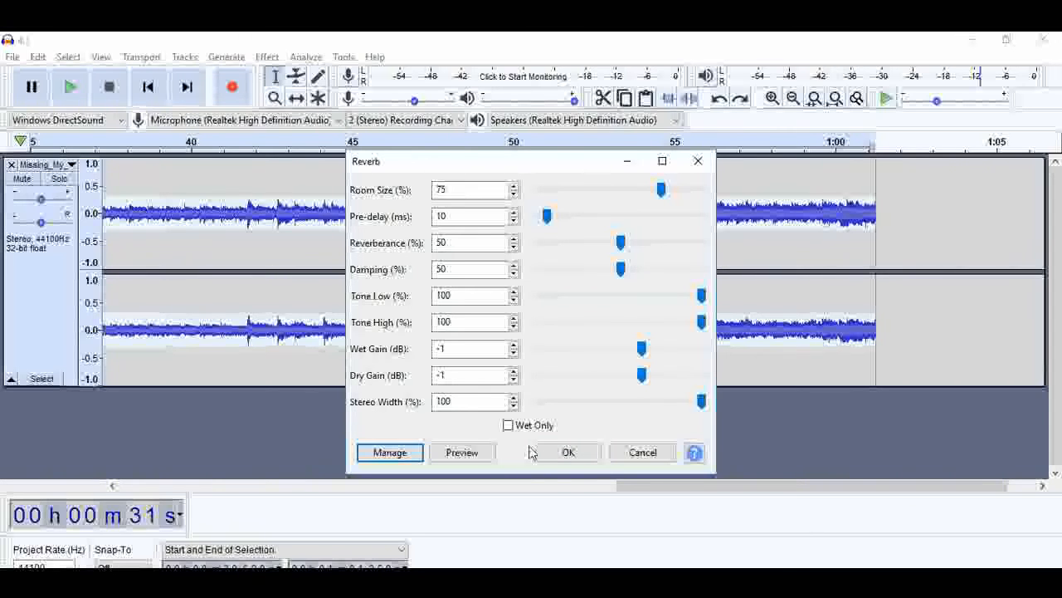
{"action": "key", "text": "space"}
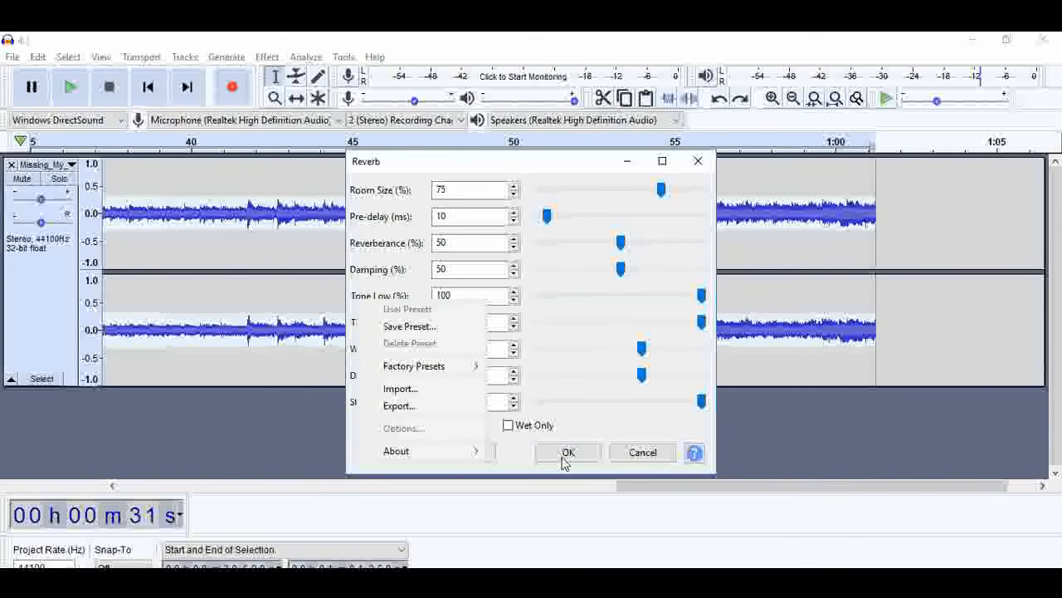
{"action": "left_click", "coordinate": [103, 169]}
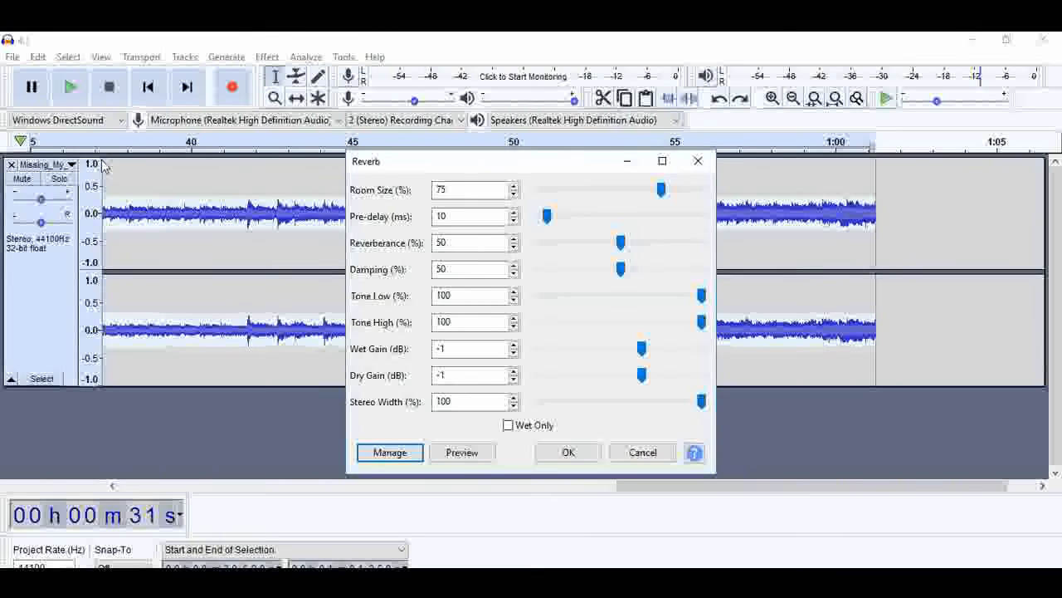
{"action": "left_click", "coordinate": [568, 454]}
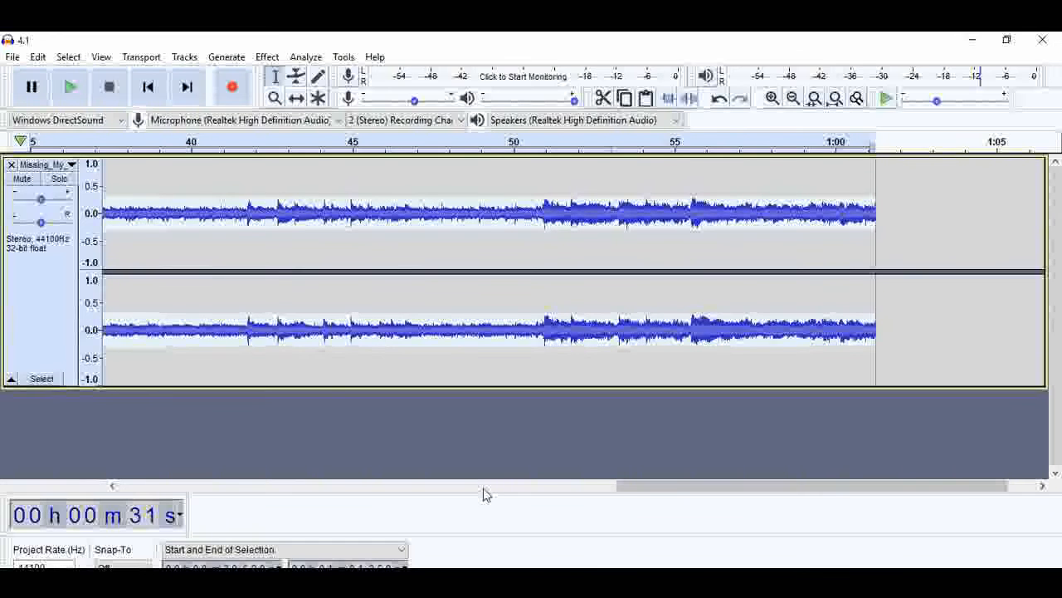
{"action": "key", "text": "space"}
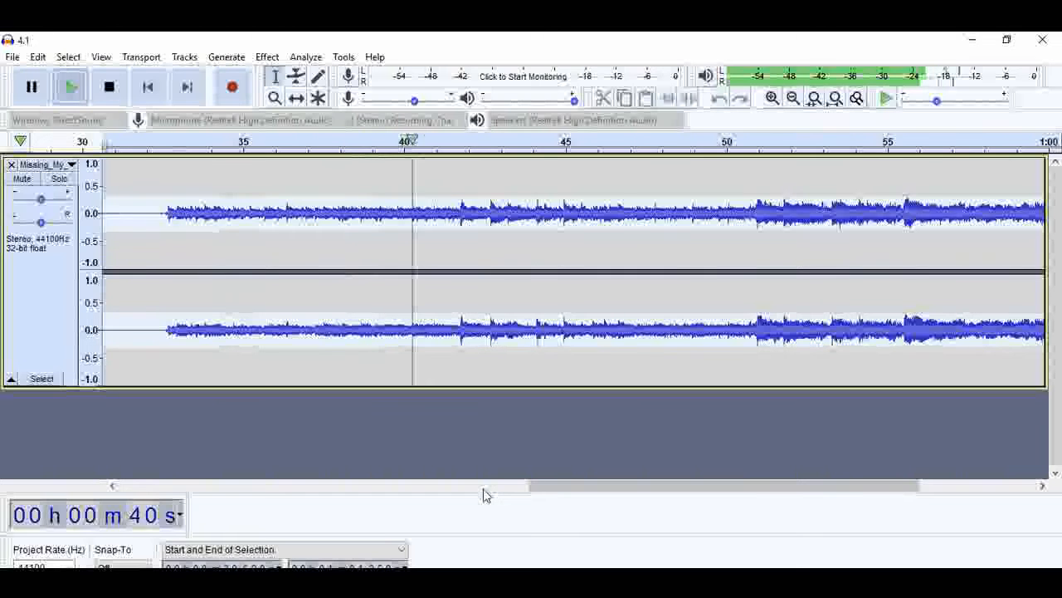
{"action": "key", "text": "space"}
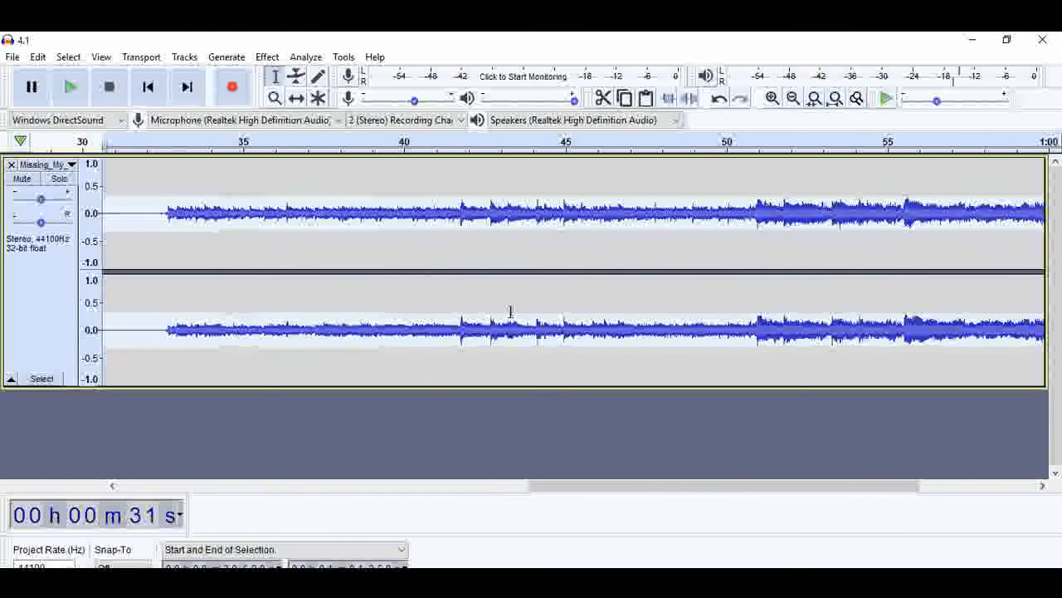
Preview the Phaser effect on the second copy, raising the feedback to 90% and the output gain to 2.0 dB.
{"action": "left_click", "coordinate": [267, 56]}
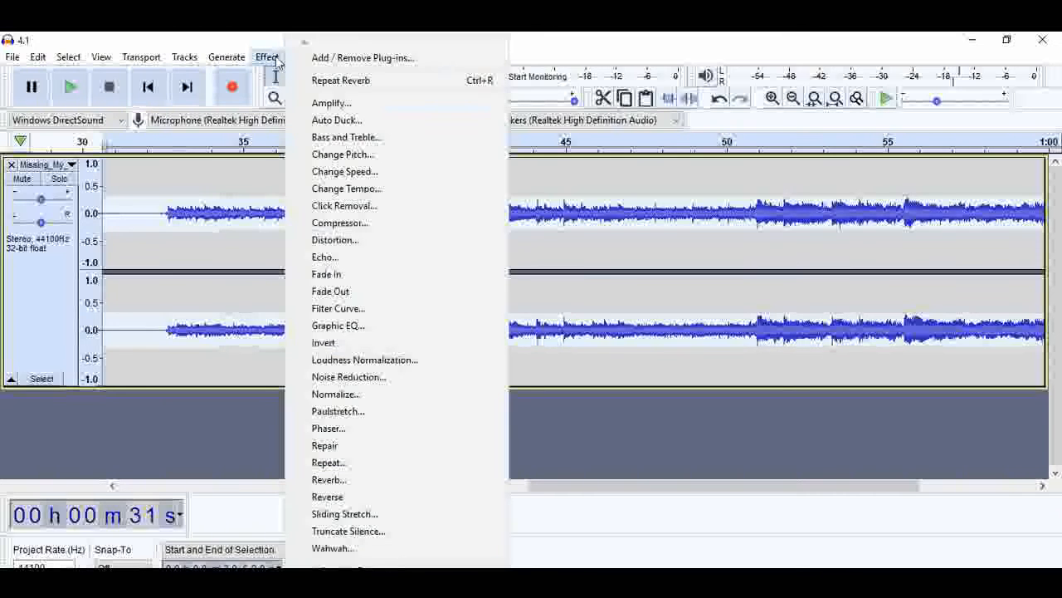
{"action": "left_click", "coordinate": [408, 428]}
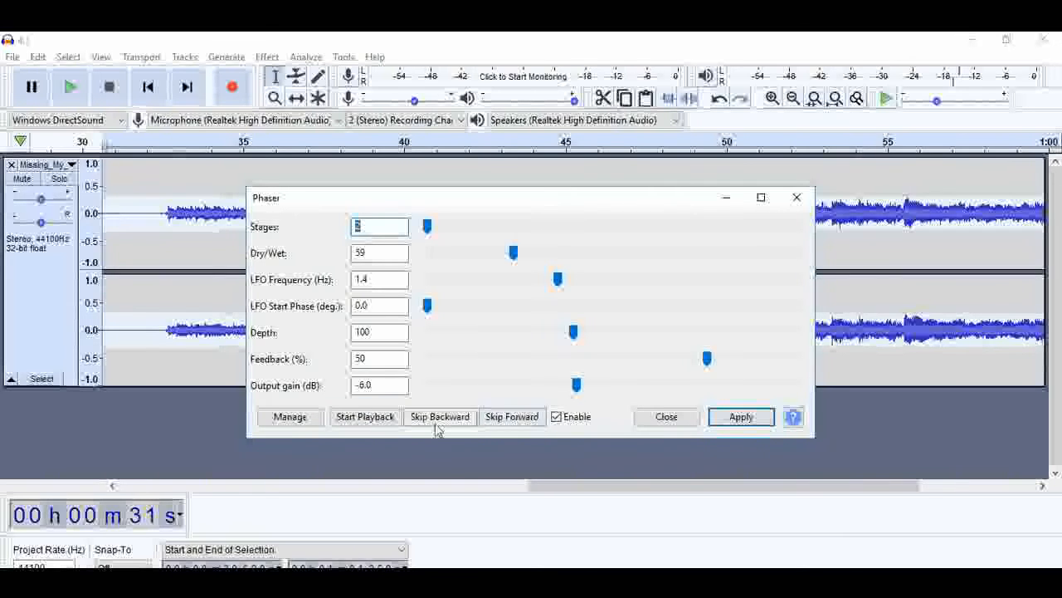
{"action": "left_click", "coordinate": [366, 417]}
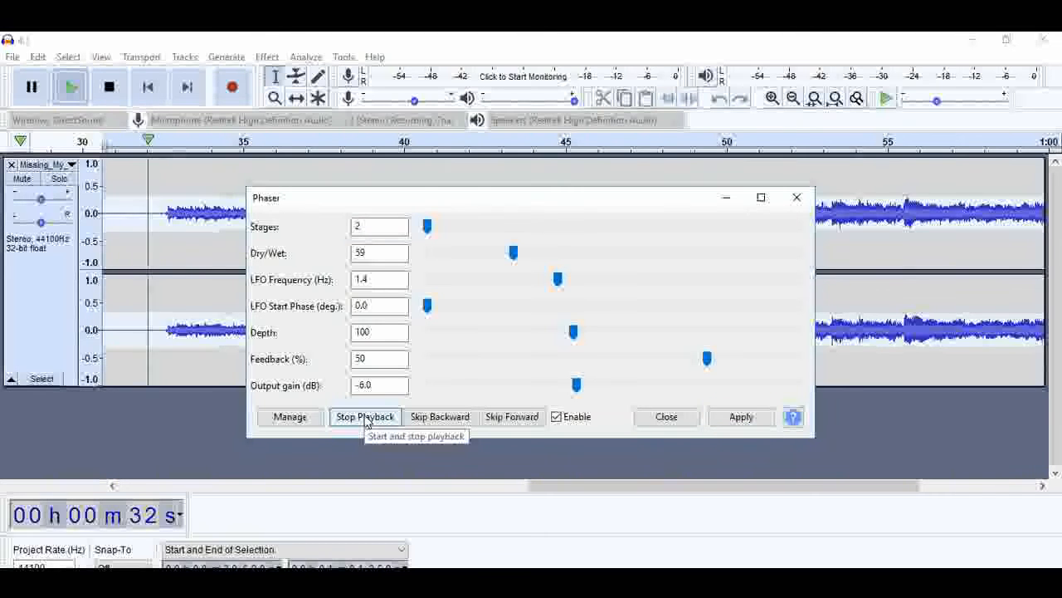
{"action": "left_click_drag", "start_coordinate": [706, 358], "coordinate": [781, 357]}
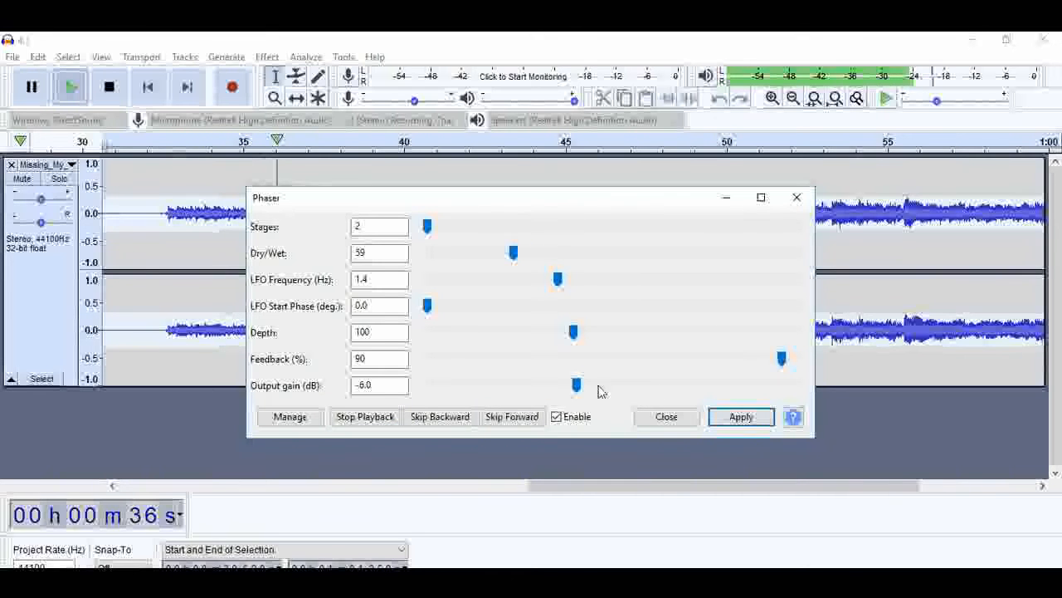
{"action": "left_click_drag", "start_coordinate": [576, 386], "coordinate": [627, 388]}
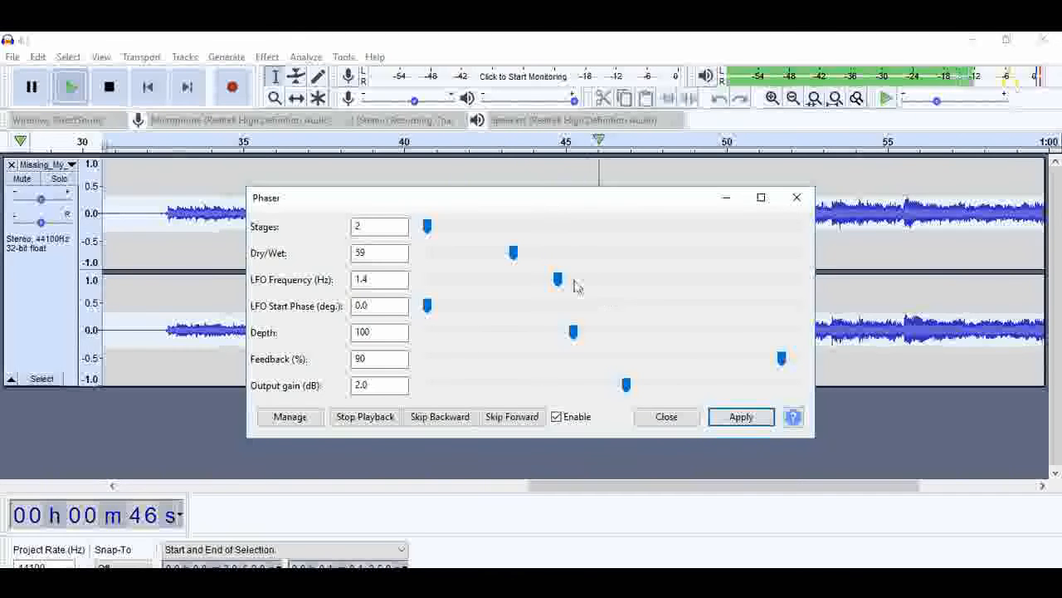
Try Phaser with dry/wet 84, LFO frequency 1.8 Hz and feedback 80%, and close it without applying.
{"action": "left_click_drag", "start_coordinate": [557, 280], "coordinate": [631, 289]}
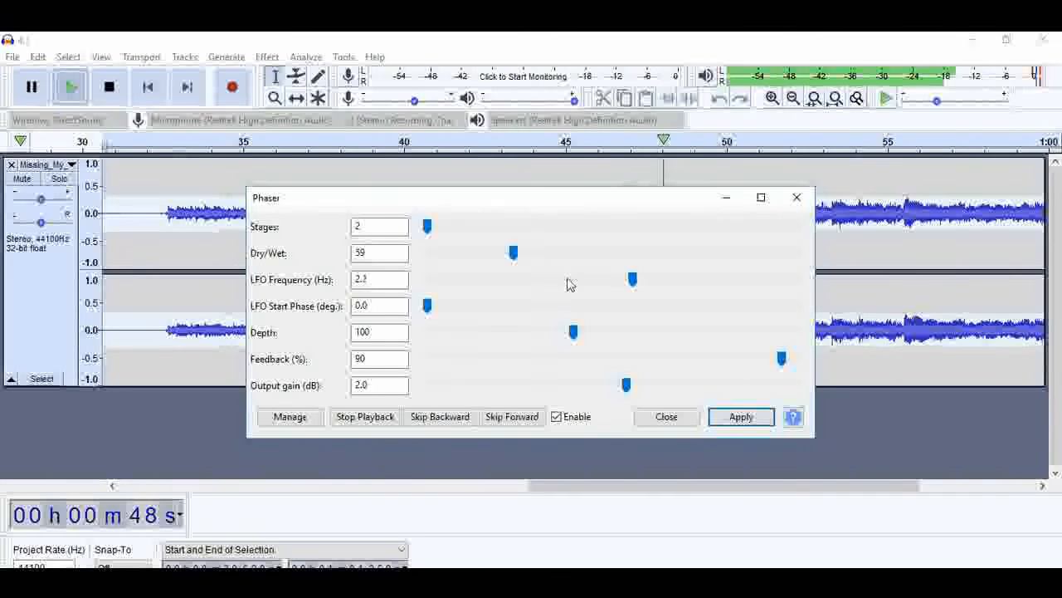
{"action": "left_click_drag", "start_coordinate": [521, 262], "coordinate": [559, 267]}
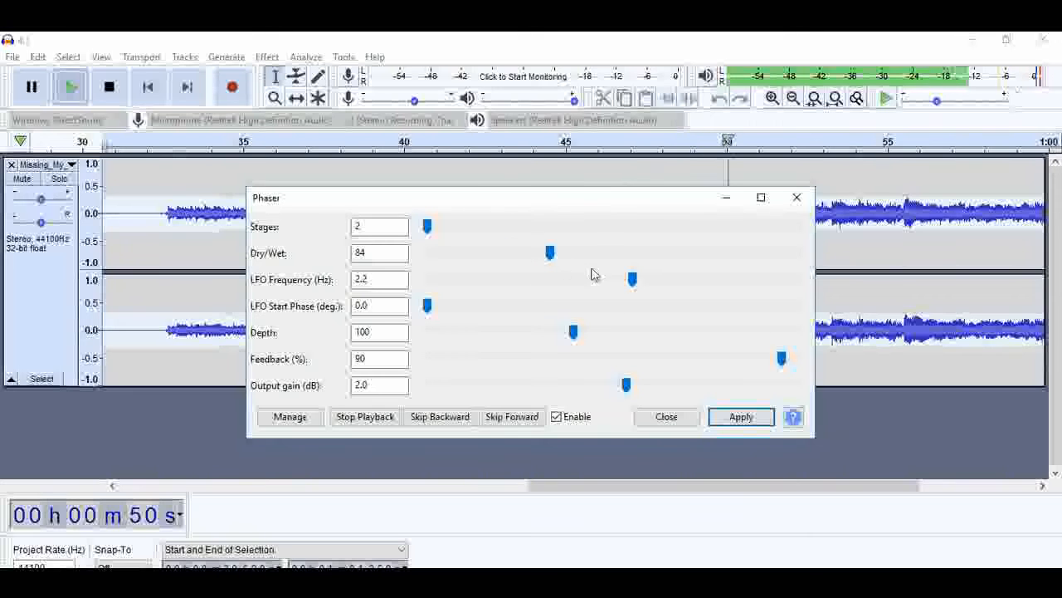
{"action": "left_click_drag", "start_coordinate": [636, 289], "coordinate": [595, 290]}
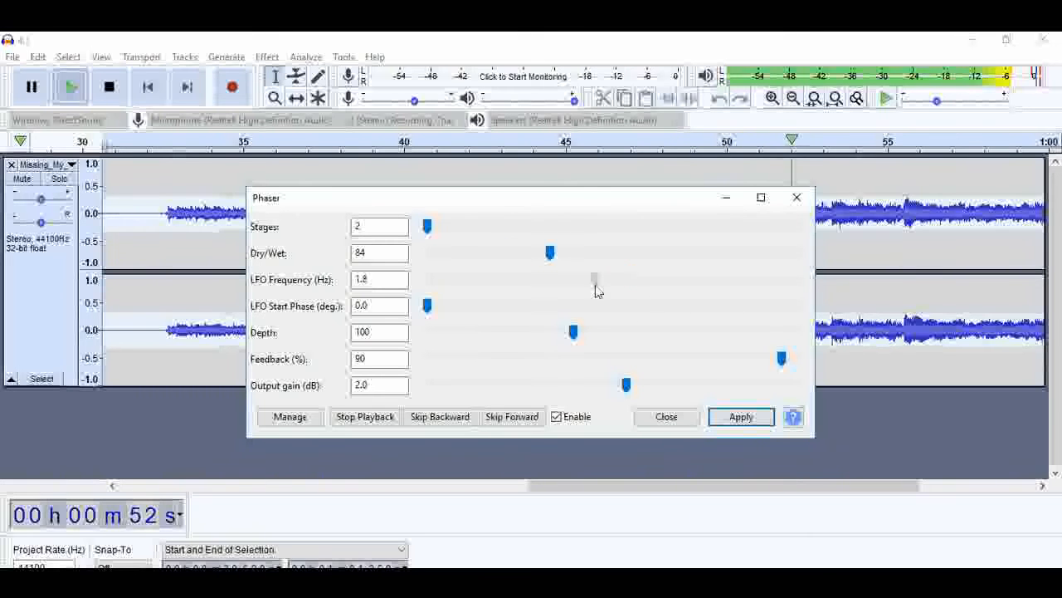
{"action": "left_click_drag", "start_coordinate": [780, 358], "coordinate": [760, 360]}
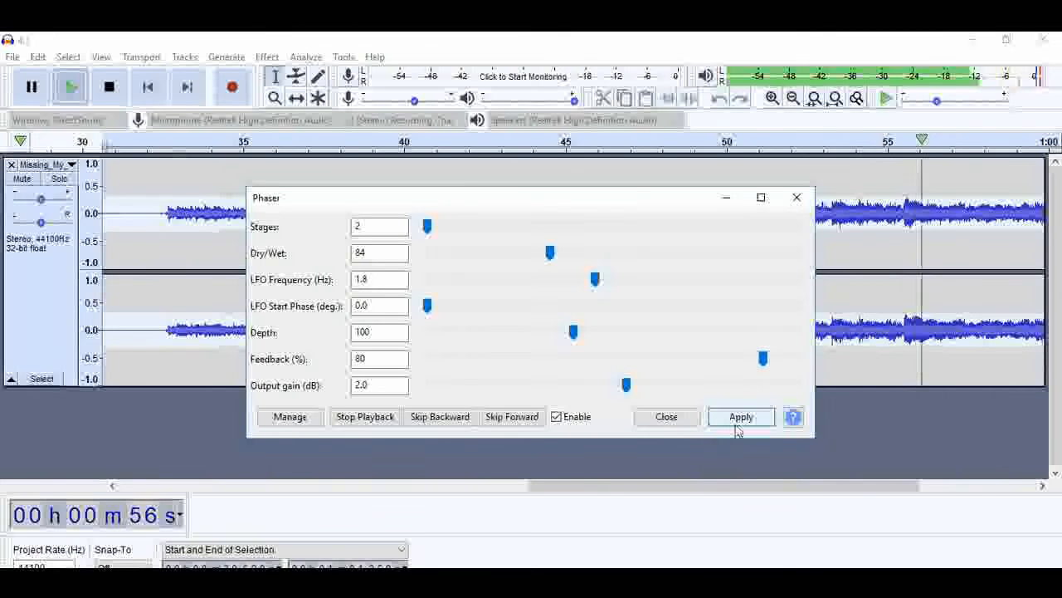
{"action": "left_click", "coordinate": [665, 417]}
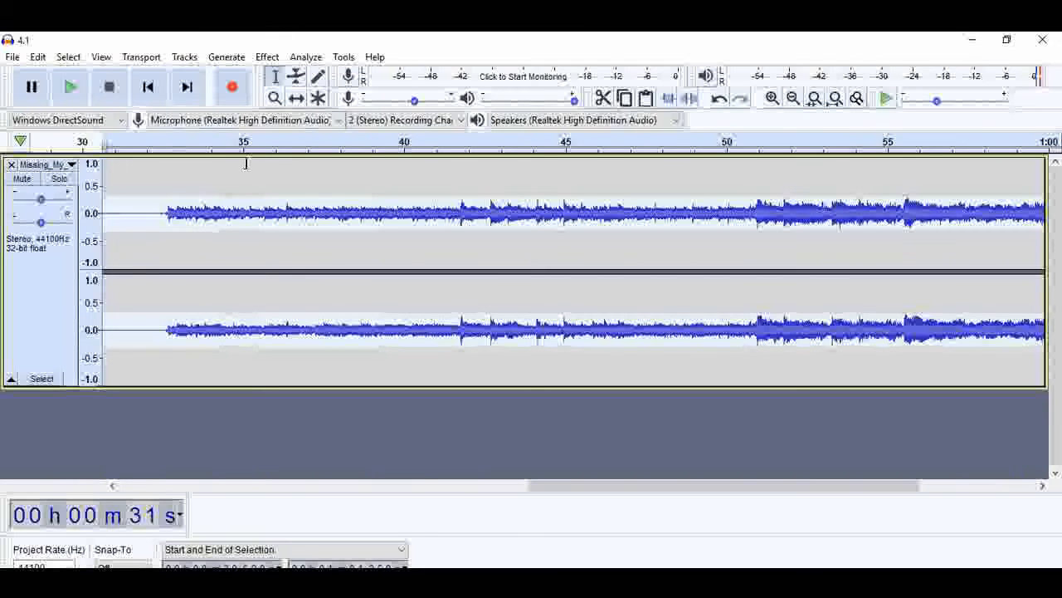
Preview Paulstretch on the second copy with stretch factor 10.0 and time resolution 0.25 seconds, and close it without applying.
{"action": "left_click", "coordinate": [267, 56]}
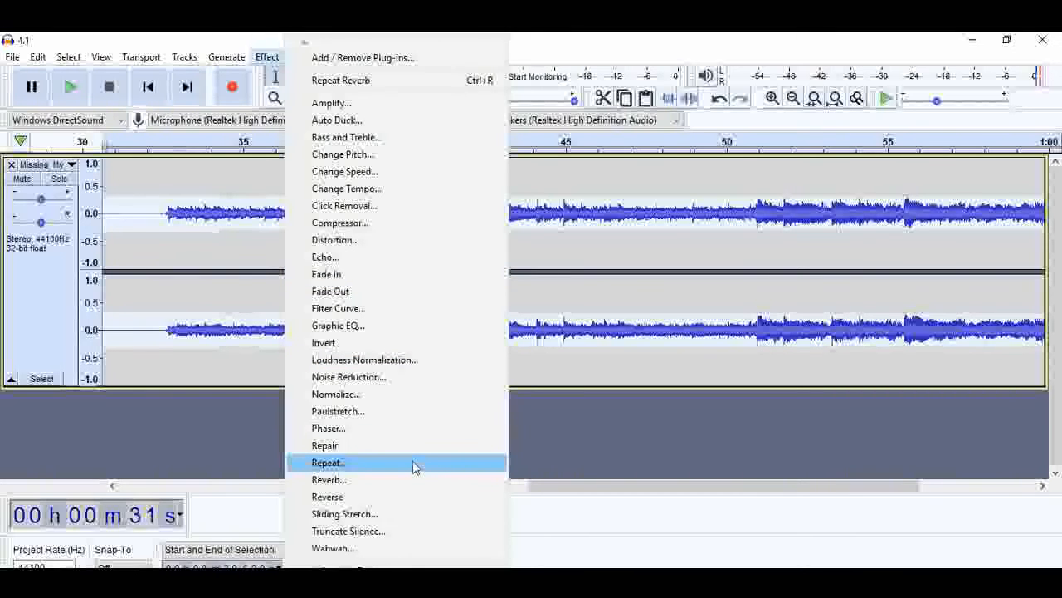
{"action": "left_click", "coordinate": [374, 413]}
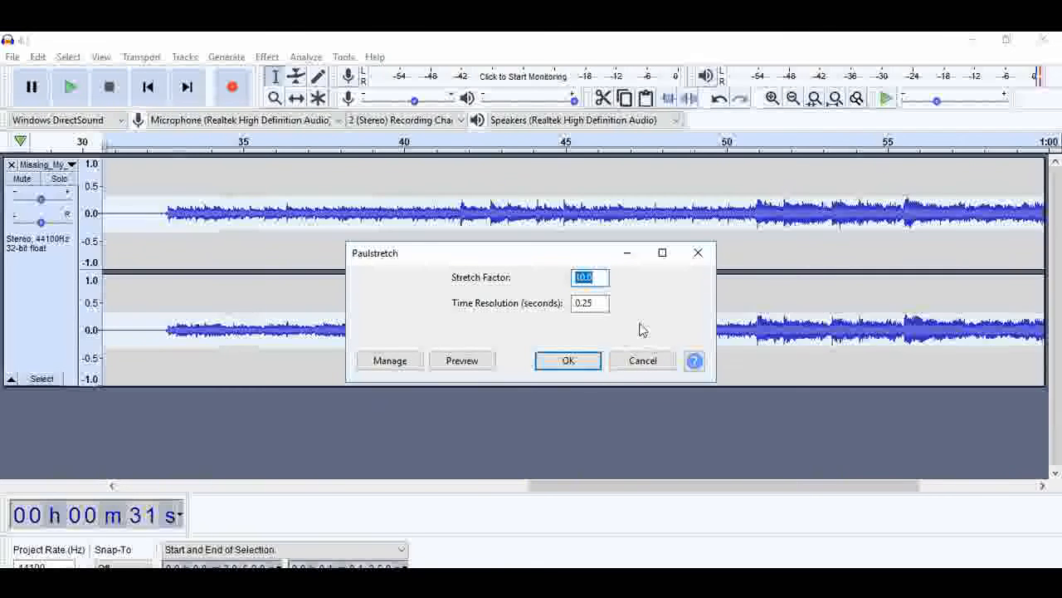
{"action": "left_click", "coordinate": [463, 366]}
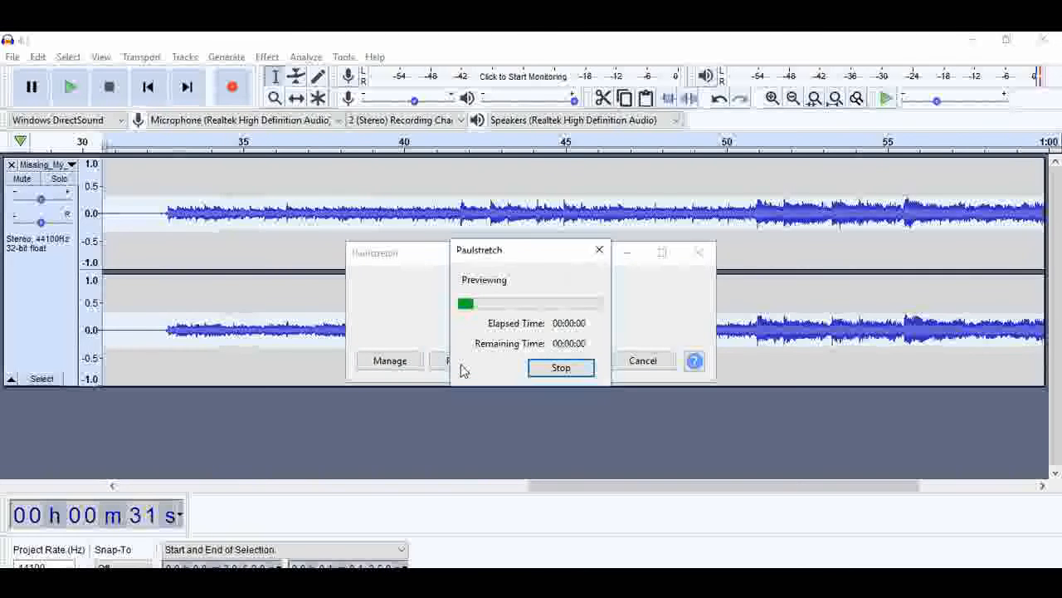
{"action": "left_click", "coordinate": [572, 370]}
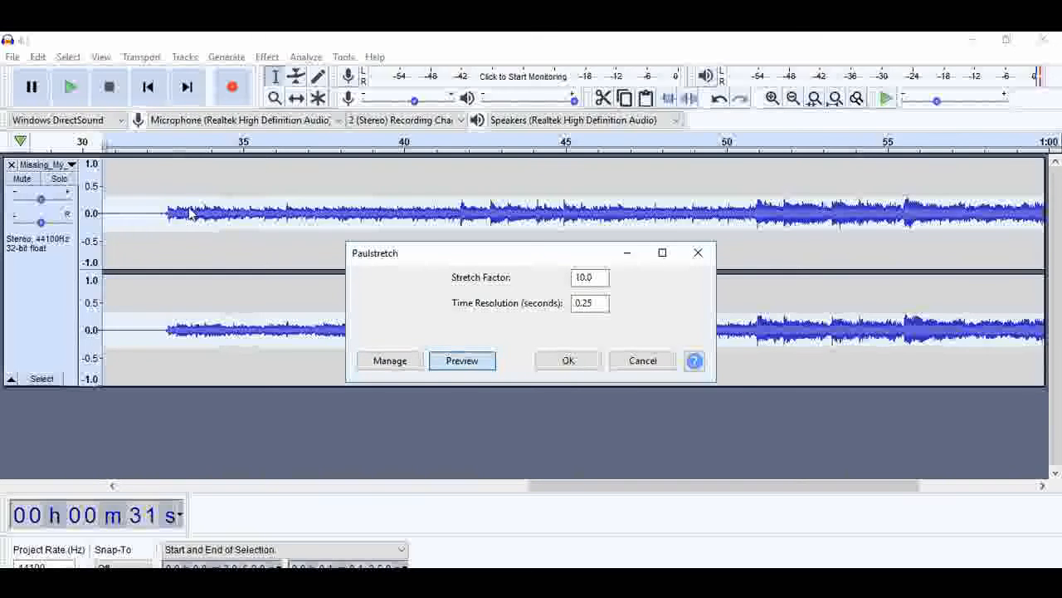
{"action": "key", "text": "Return"}
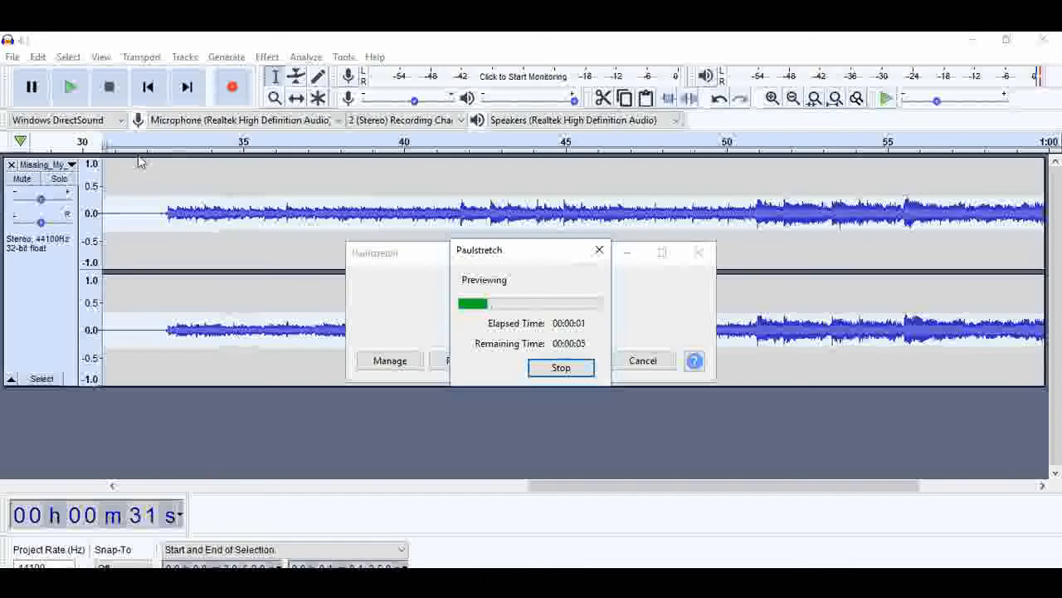
{"action": "left_click", "coordinate": [551, 372]}
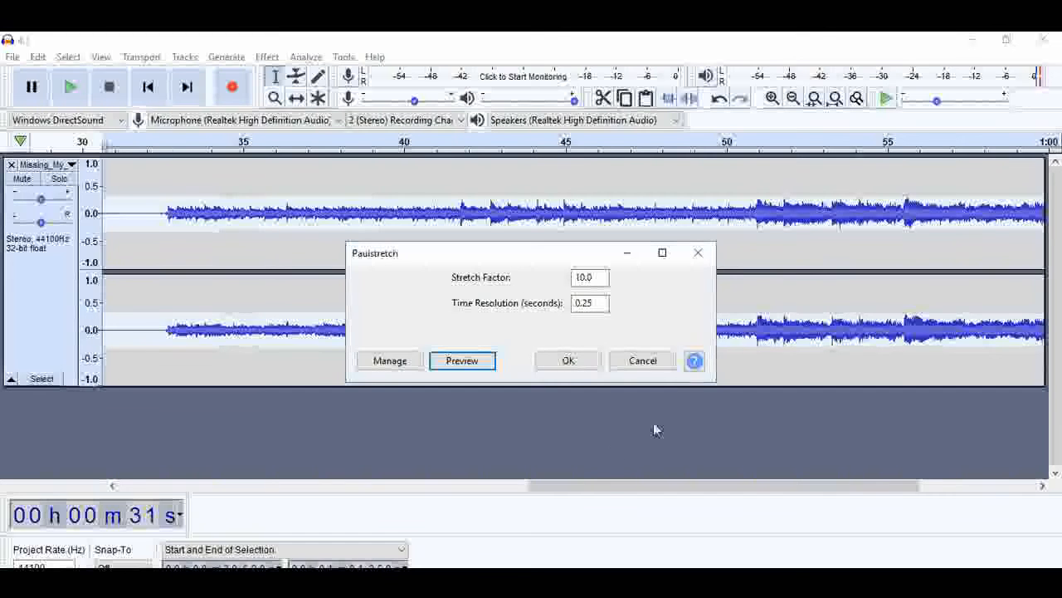
{"action": "left_click", "coordinate": [698, 252]}
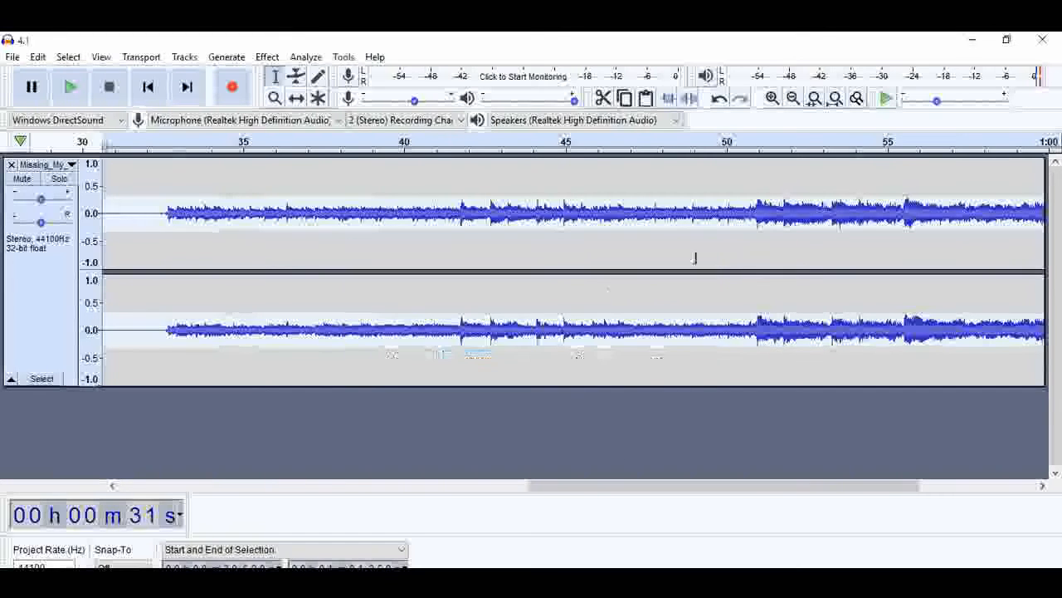
Reselect the second copy and try to apply Paulstretch with stretch factor 10.0 and time resolution 0.25 seconds.
{"action": "left_click", "coordinate": [163, 162]}
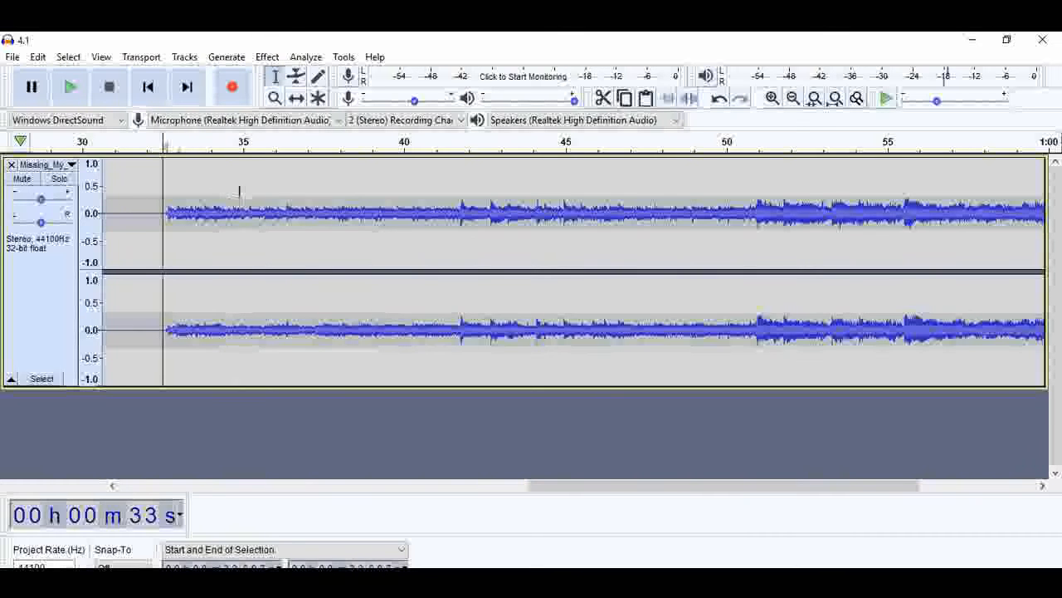
{"action": "key", "text": "ctrl+a"}
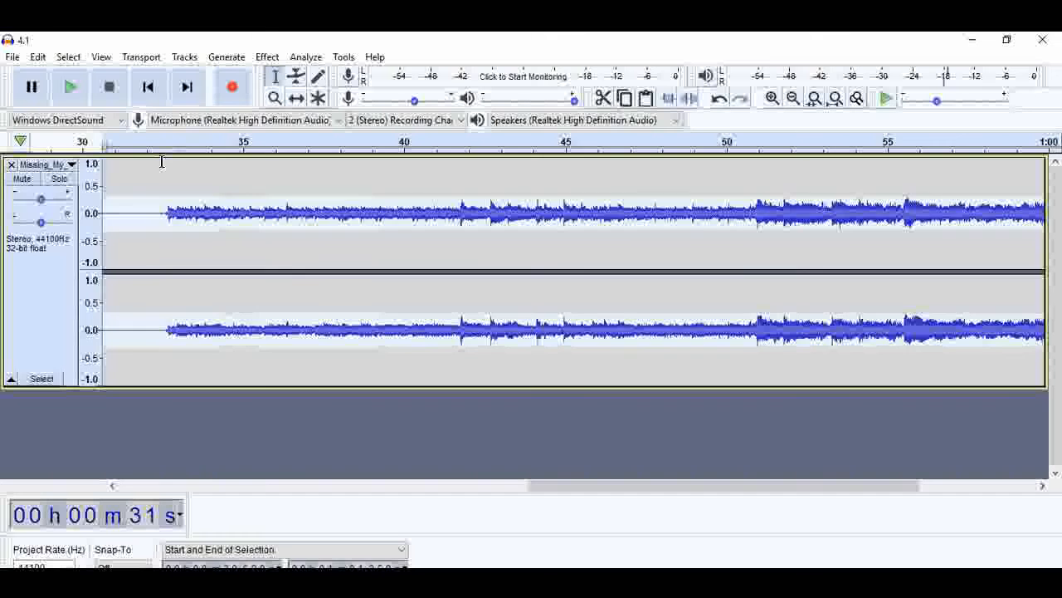
{"action": "left_click", "coordinate": [147, 163]}
{"action": "key", "text": "ctrl+a"}
{"action": "left_click", "coordinate": [270, 60]}
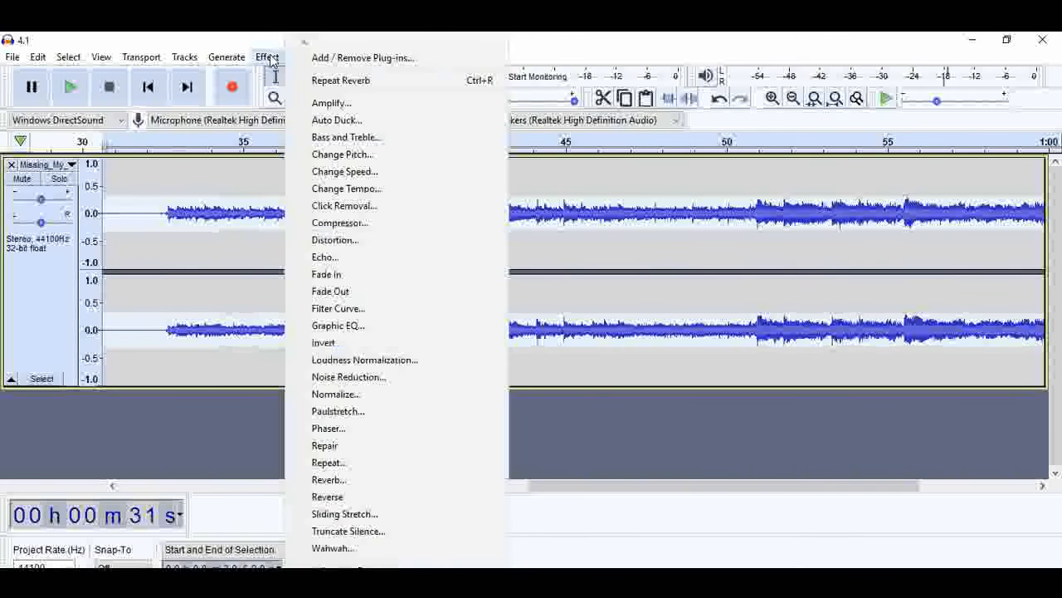
{"action": "left_click", "coordinate": [407, 413]}
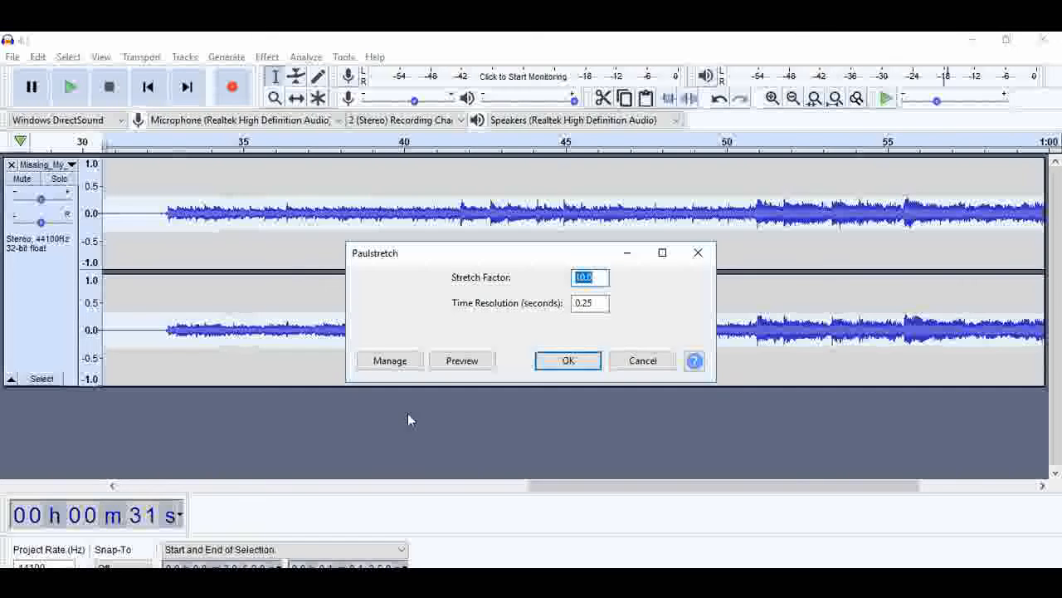
{"action": "left_click", "coordinate": [566, 360]}
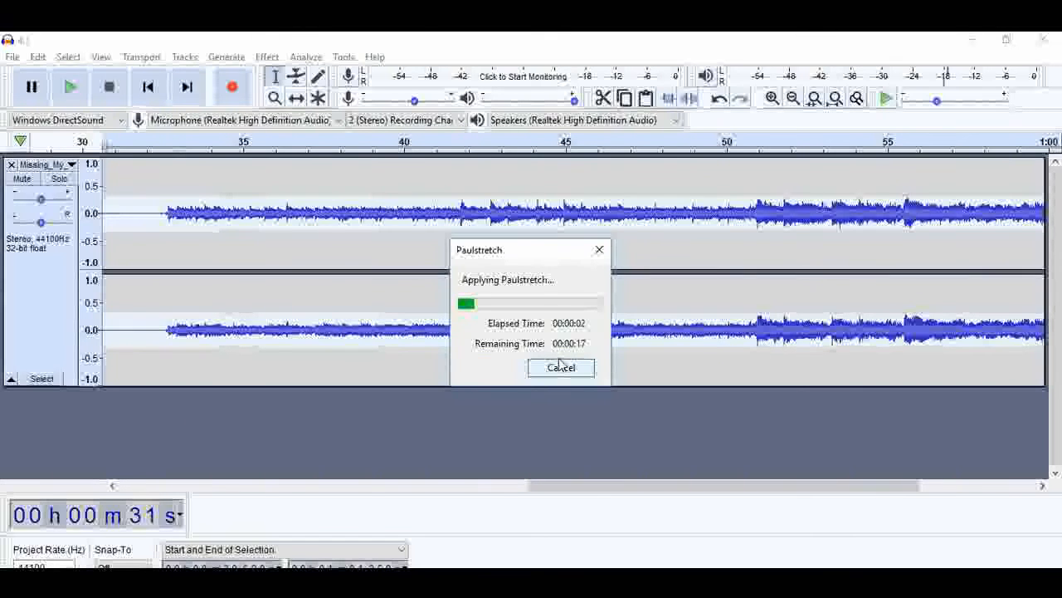
{"action": "left_click", "coordinate": [561, 366]}
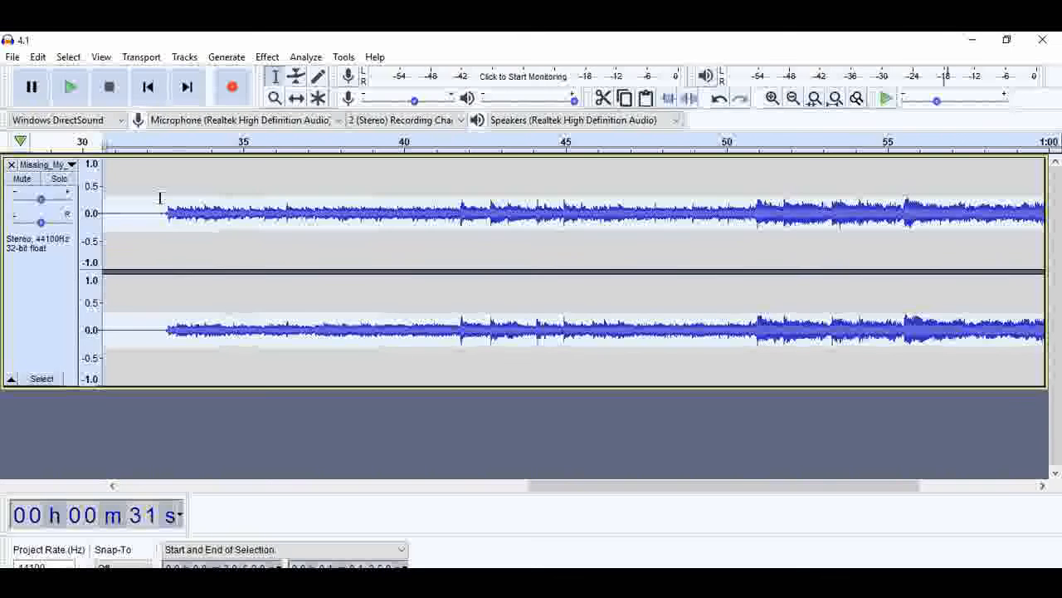
Listen to the second copy from about 33 seconds to about 44 seconds.
{"action": "left_click", "coordinate": [163, 170]}
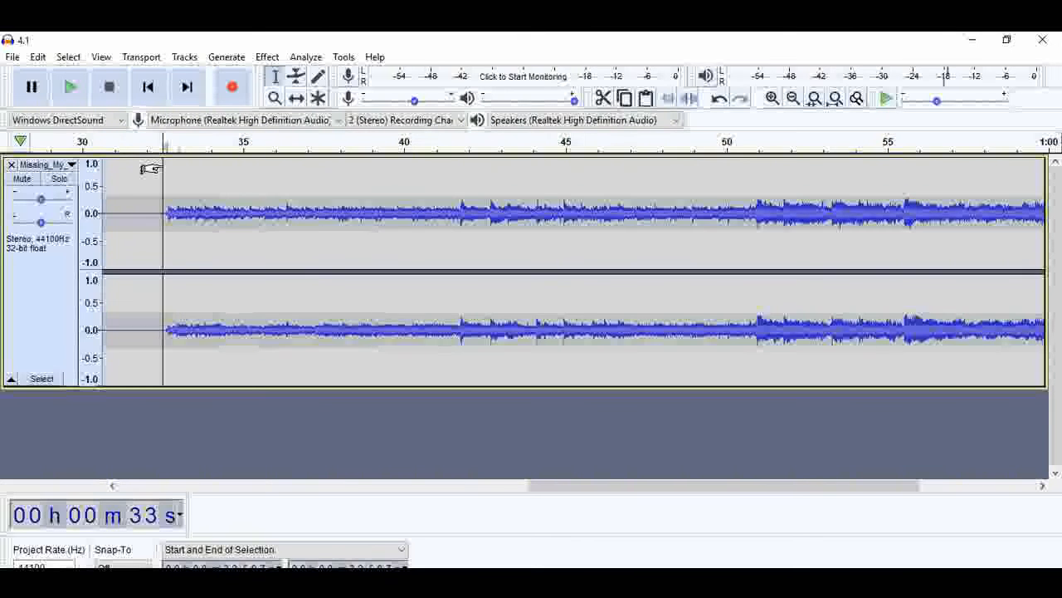
{"action": "key", "text": "space"}
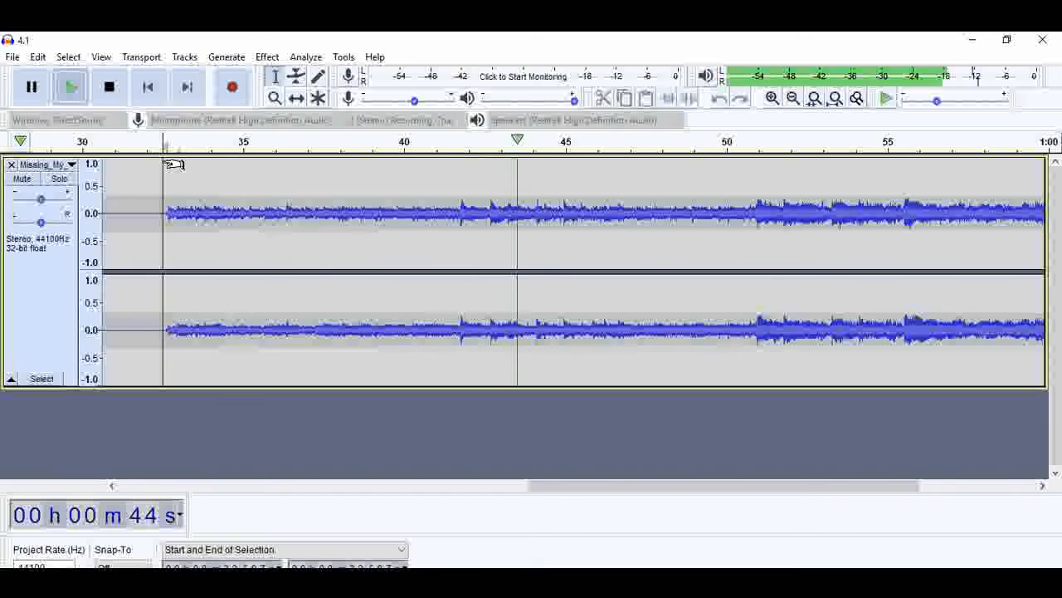
{"action": "key", "text": "space"}
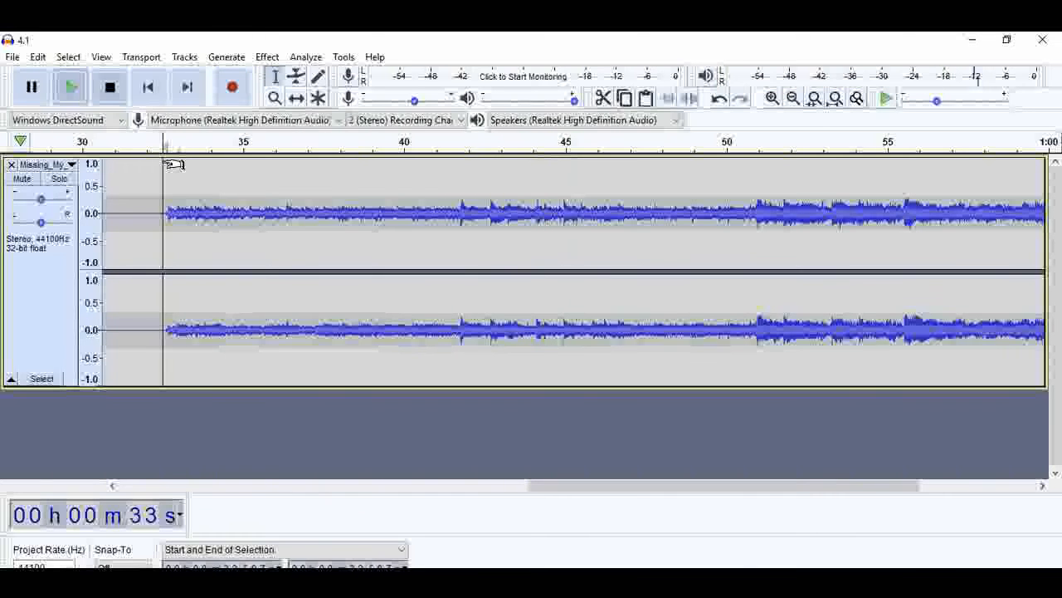
Select the second copy, look at the Wahwah effect's settings and close the effect without applying it.
{"action": "double_click", "coordinate": [153, 183]}
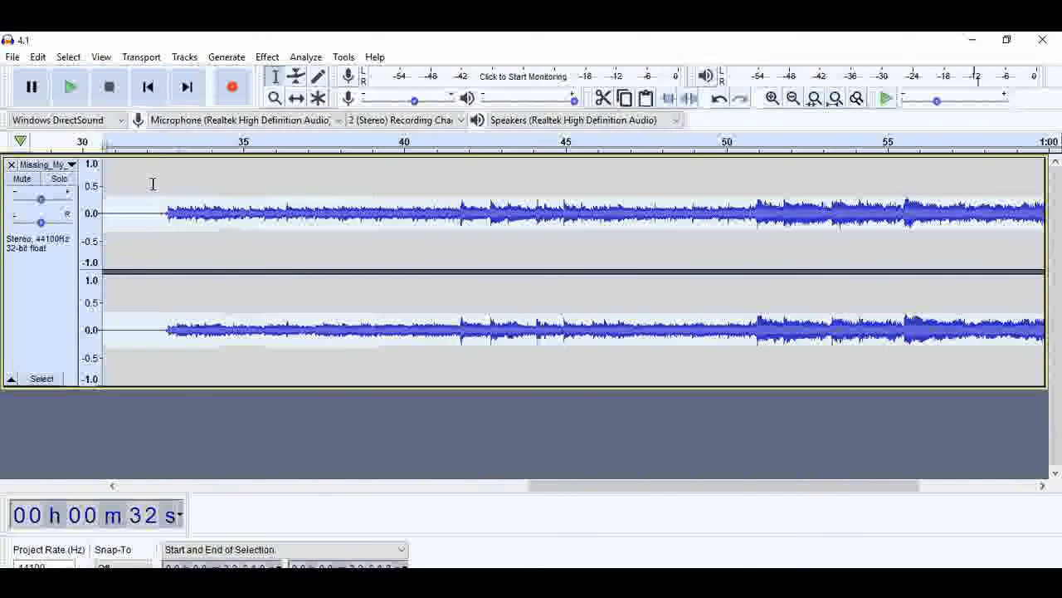
{"action": "left_click", "coordinate": [264, 58]}
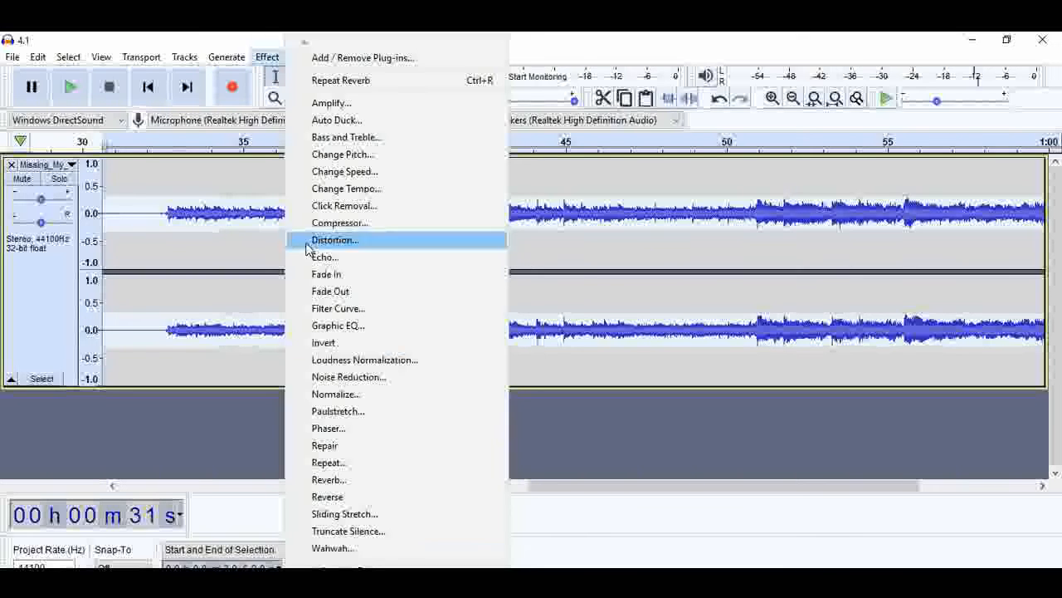
{"action": "left_click", "coordinate": [331, 548]}
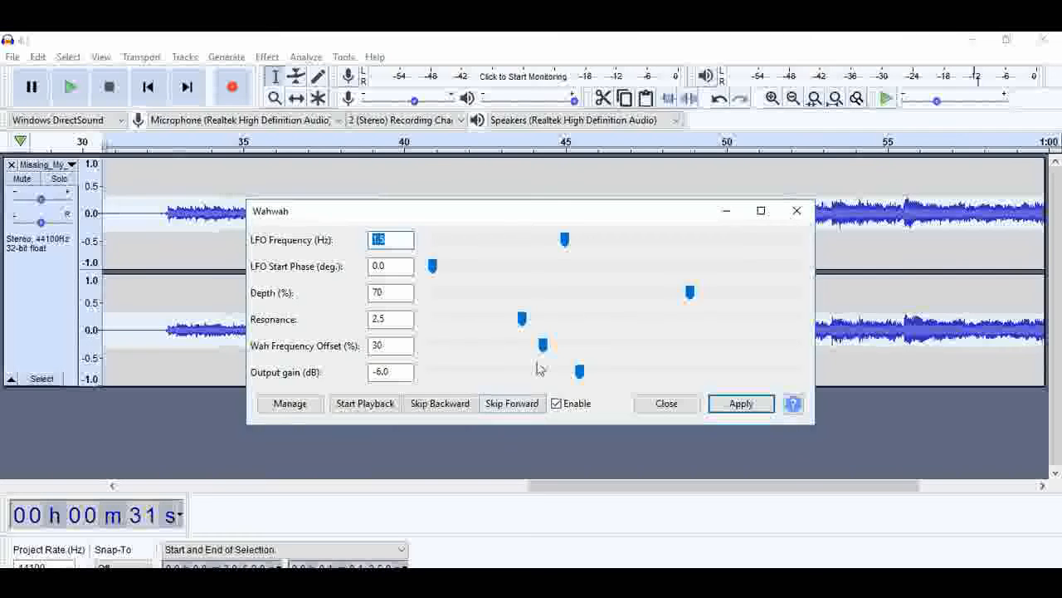
{"action": "left_click", "coordinate": [389, 477]}
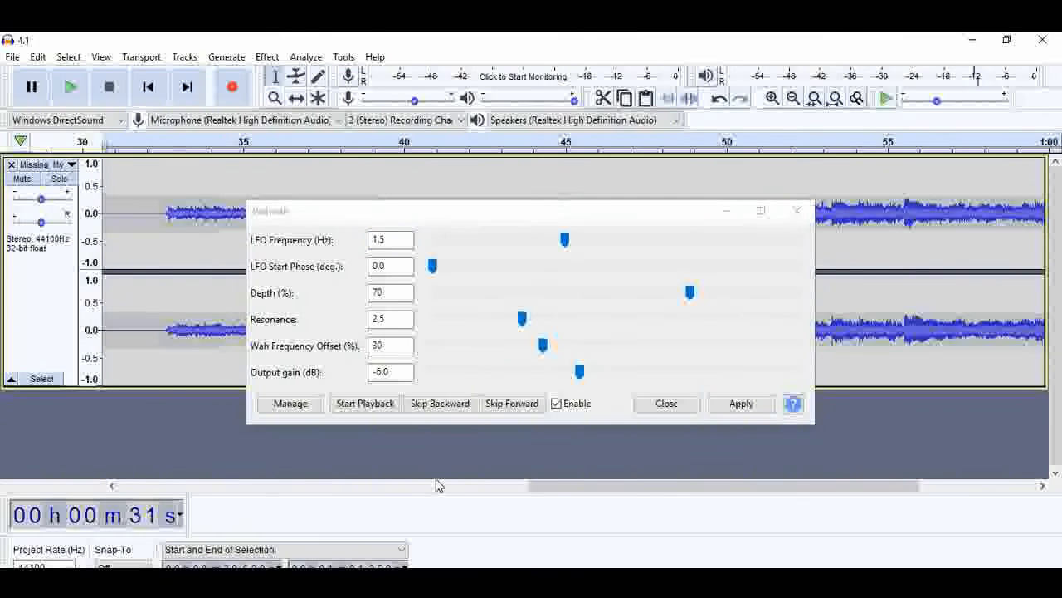
{"action": "left_click", "coordinate": [669, 407]}
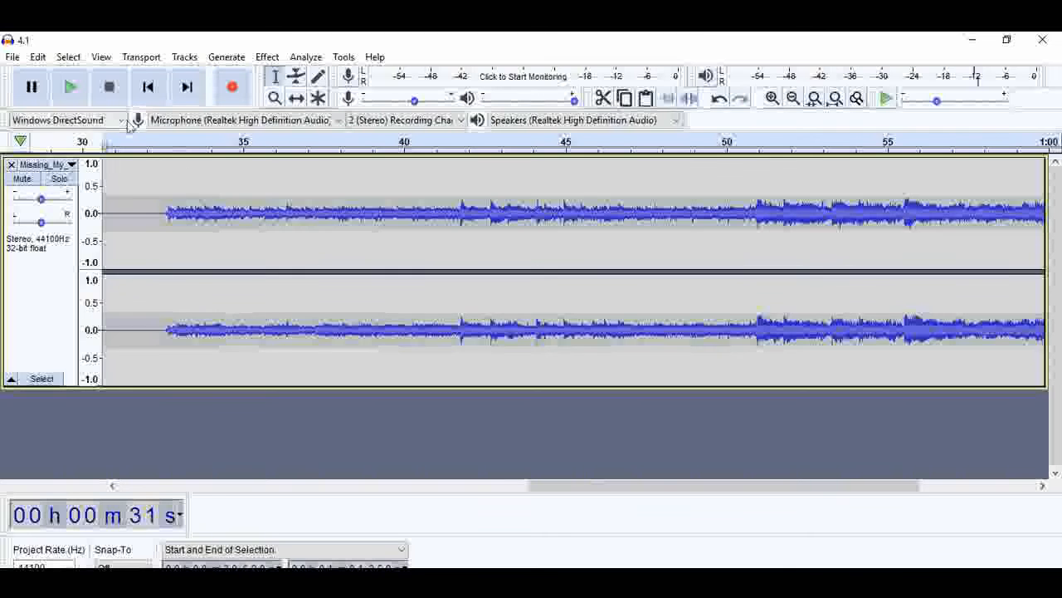
Preview Hard Clipping distortion on the second copy with clipping level -11.63, drive 58 and make-up gain 73, and close it without applying.
{"action": "left_click", "coordinate": [177, 167]}
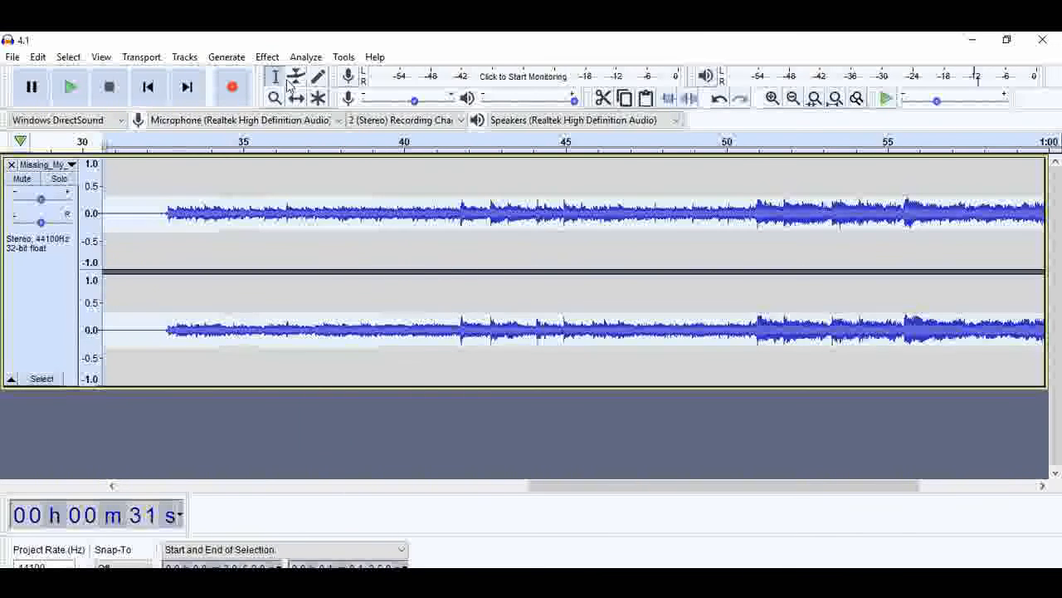
{"action": "left_click", "coordinate": [267, 57]}
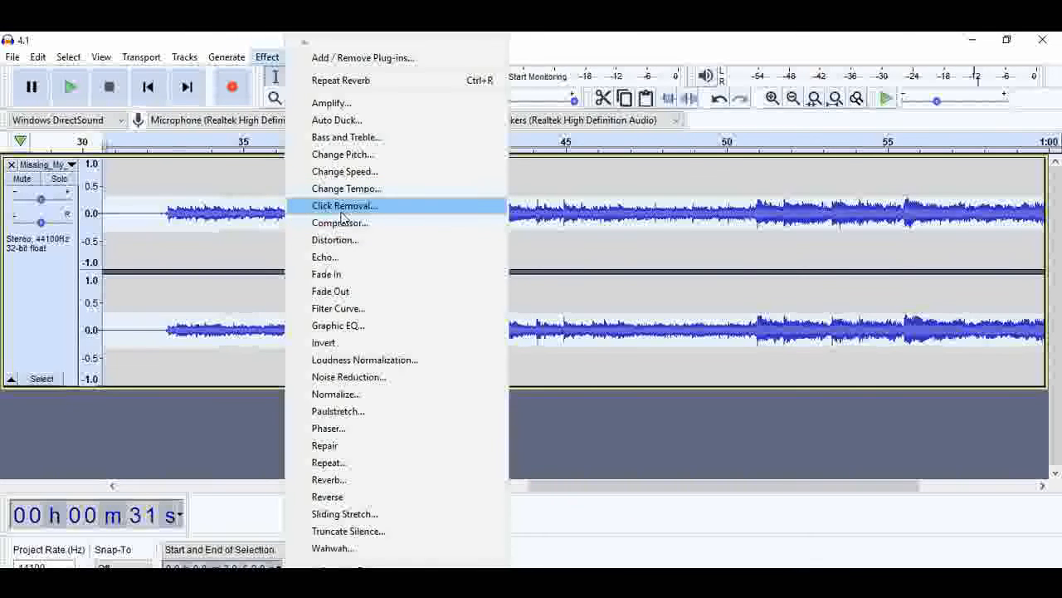
{"action": "left_click", "coordinate": [340, 241]}
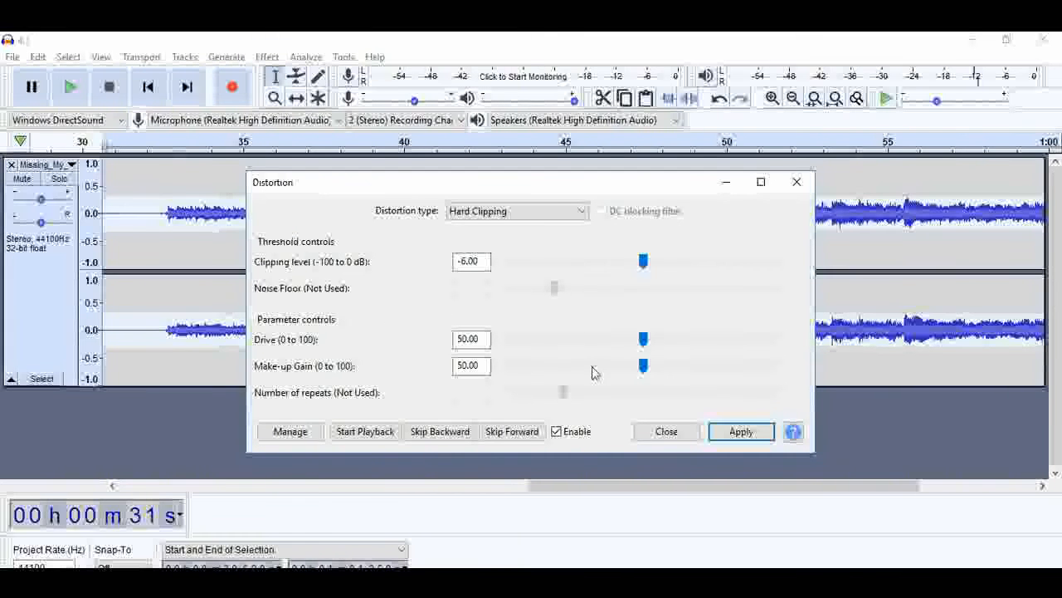
{"action": "left_click", "coordinate": [366, 432]}
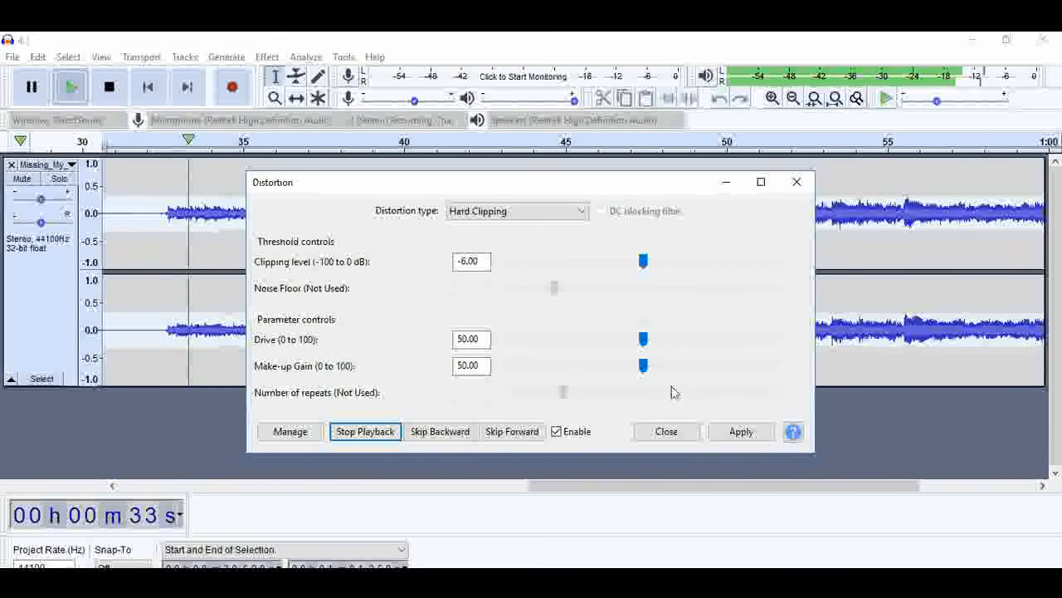
{"action": "left_click_drag", "start_coordinate": [643, 365], "coordinate": [705, 373]}
{"action": "left_click_drag", "start_coordinate": [639, 349], "coordinate": [664, 355]}
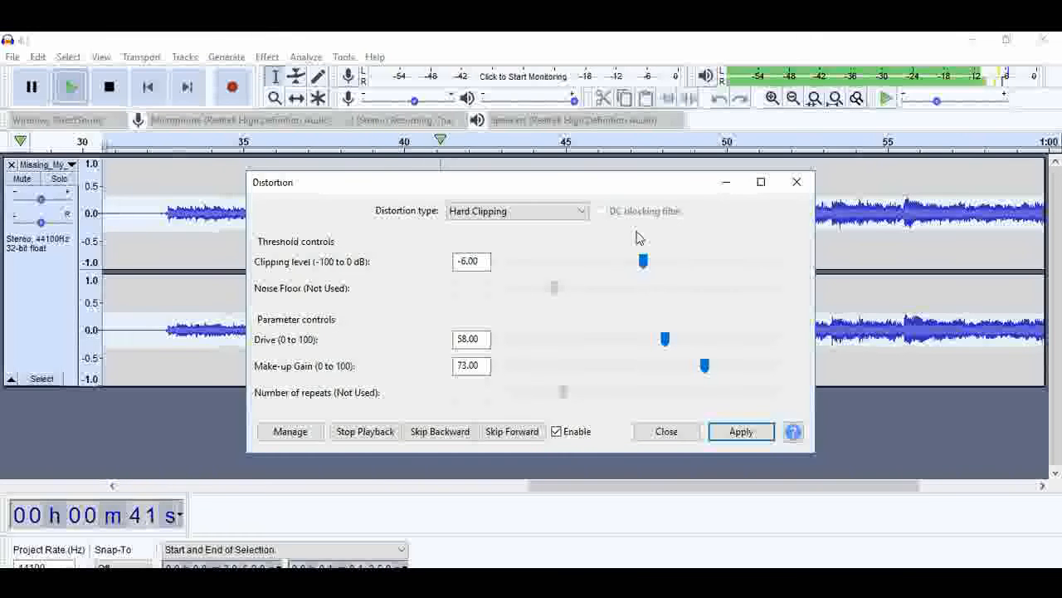
{"action": "left_click_drag", "start_coordinate": [645, 277], "coordinate": [531, 262]}
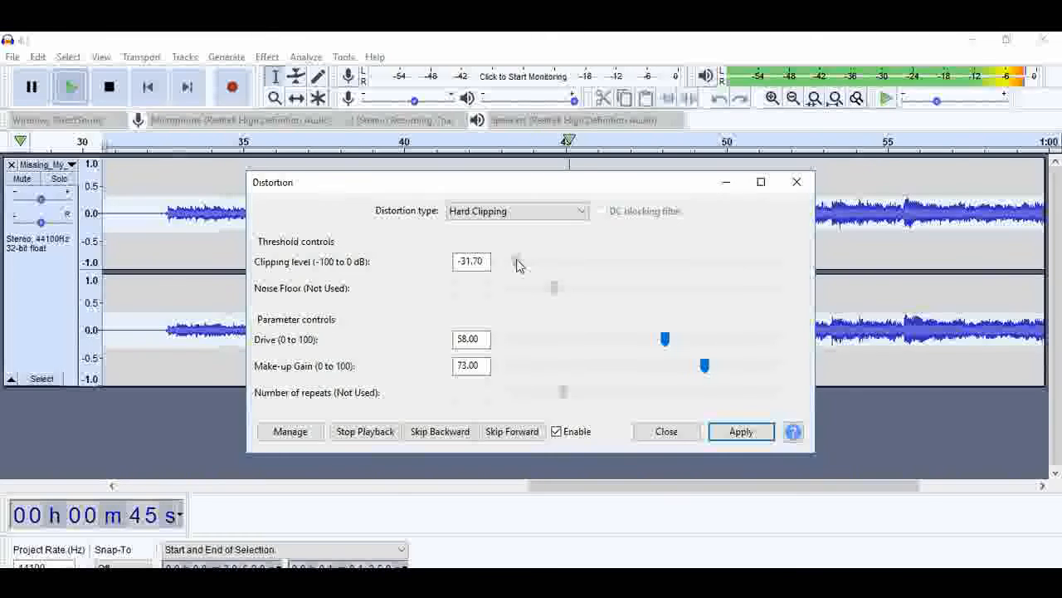
{"action": "left_click_drag", "start_coordinate": [554, 268], "coordinate": [581, 265]}
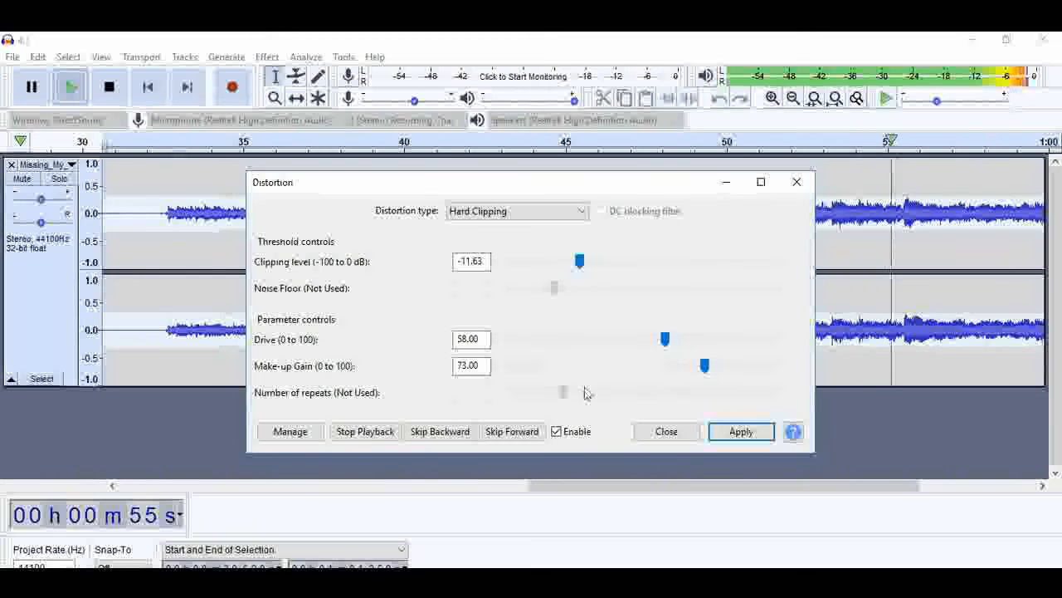
{"action": "left_click", "coordinate": [667, 431]}
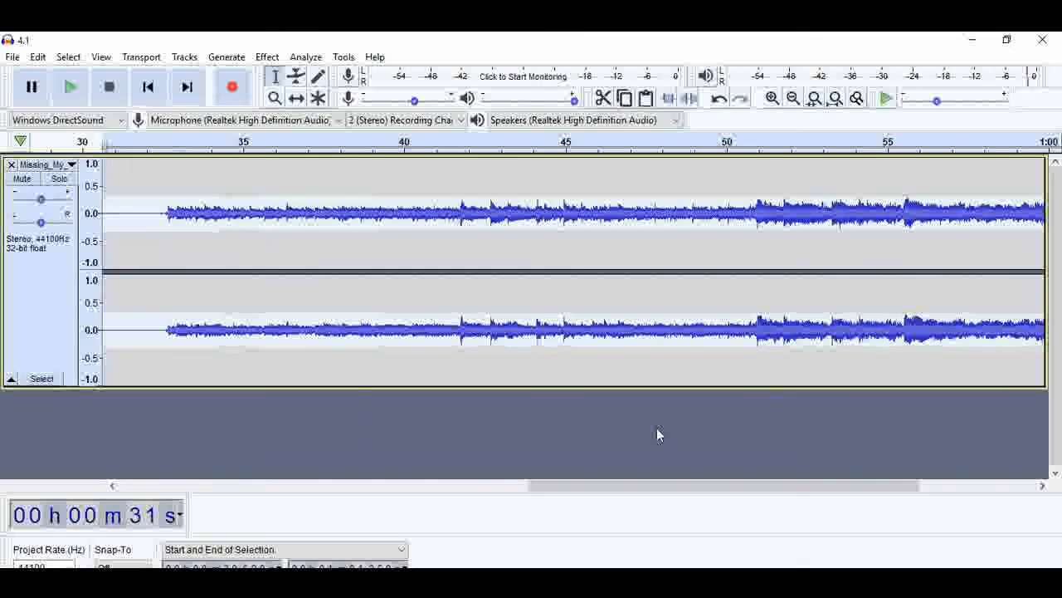
Preview Wahwah on the second copy with LFO frequency 1.3 Hz, resonance 2.8, frequency offset 38% and output gain 8.0 dB, and close it without applying.
{"action": "left_click", "coordinate": [267, 60]}
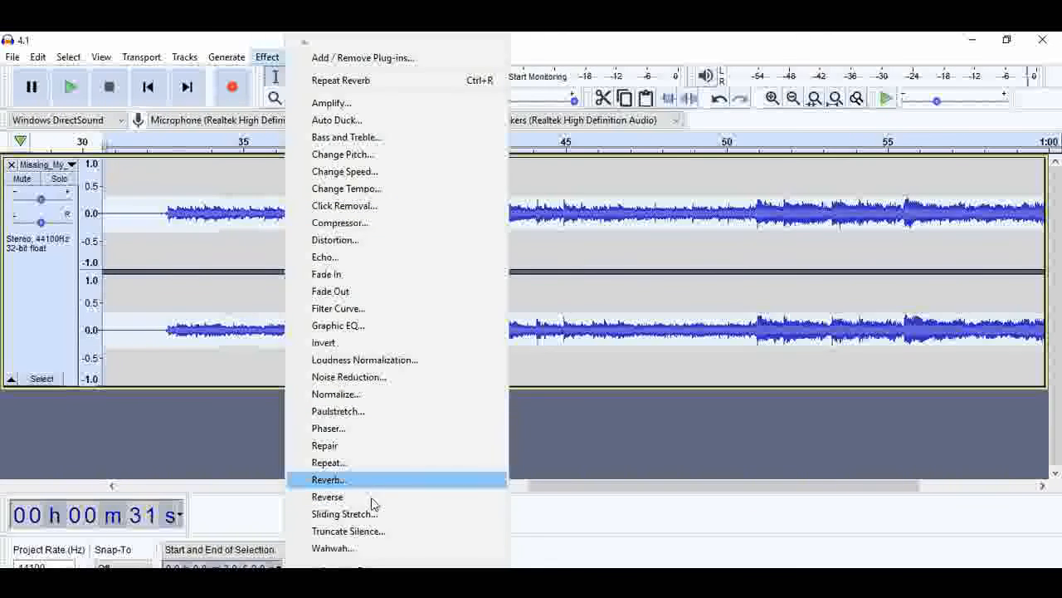
{"action": "left_click", "coordinate": [356, 552]}
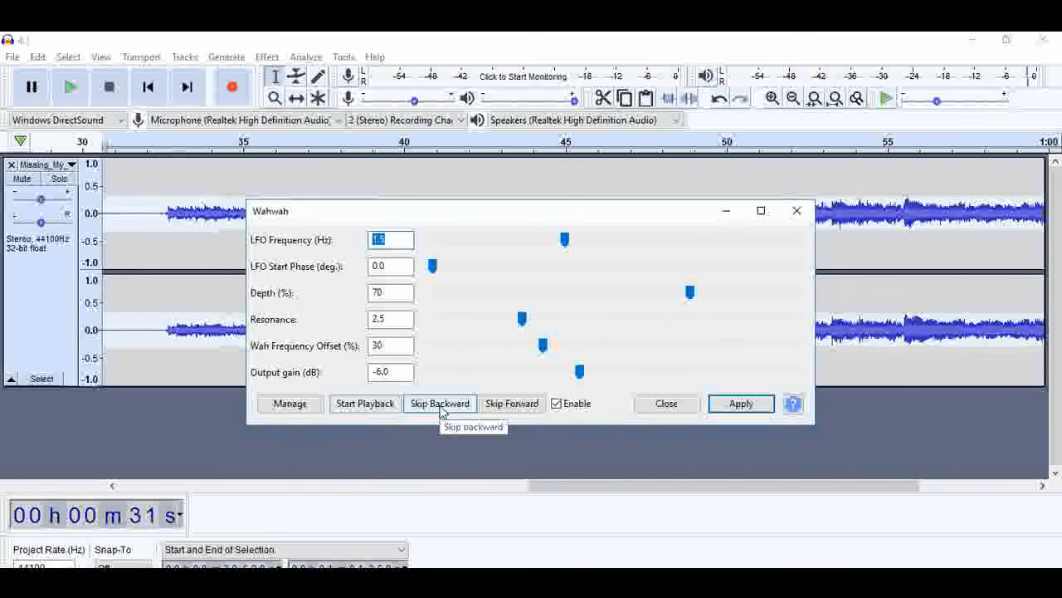
{"action": "left_click", "coordinate": [362, 406]}
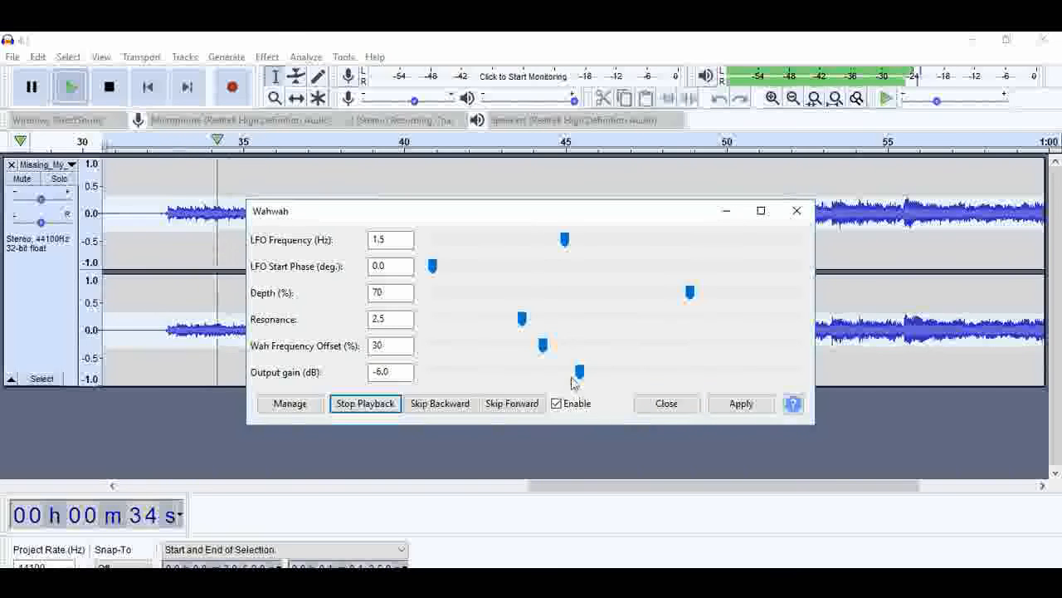
{"action": "left_click_drag", "start_coordinate": [581, 374], "coordinate": [666, 387]}
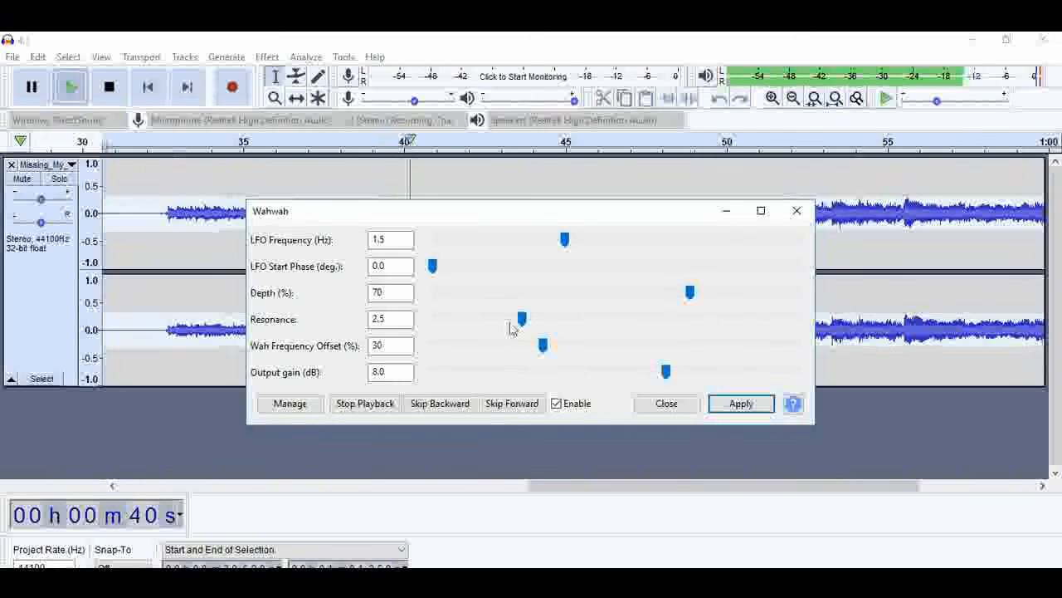
{"action": "left_click_drag", "start_coordinate": [547, 353], "coordinate": [579, 363]}
{"action": "left_click_drag", "start_coordinate": [567, 243], "coordinate": [547, 254]}
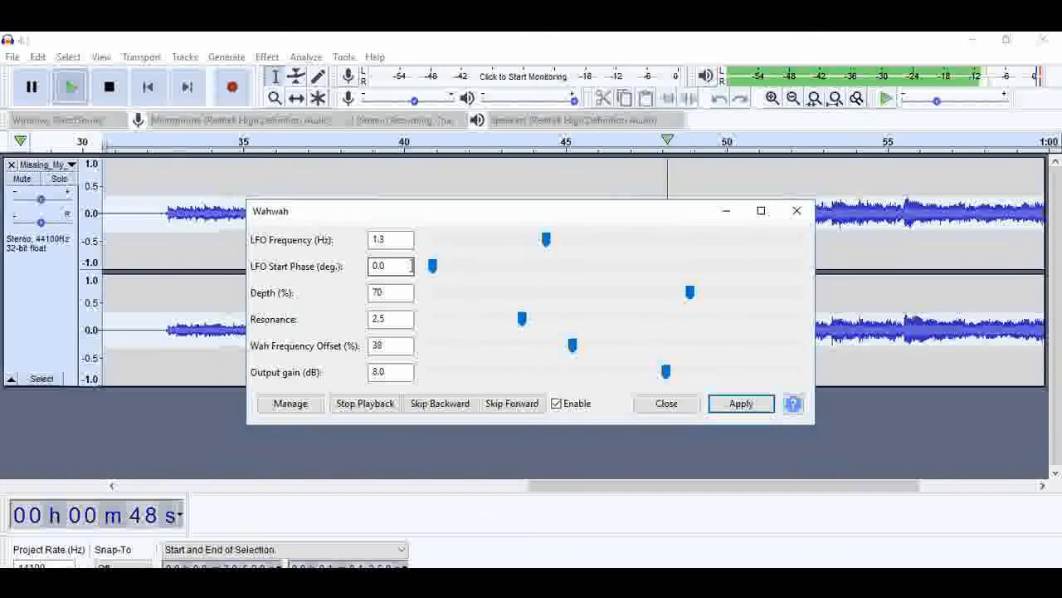
{"action": "mouse_move", "coordinate": [519, 320]}
{"action": "left_mouse_down"}
{"action": "mouse_move", "coordinate": [593, 335]}
{"action": "mouse_move", "coordinate": [534, 325]}
{"action": "left_mouse_up"}
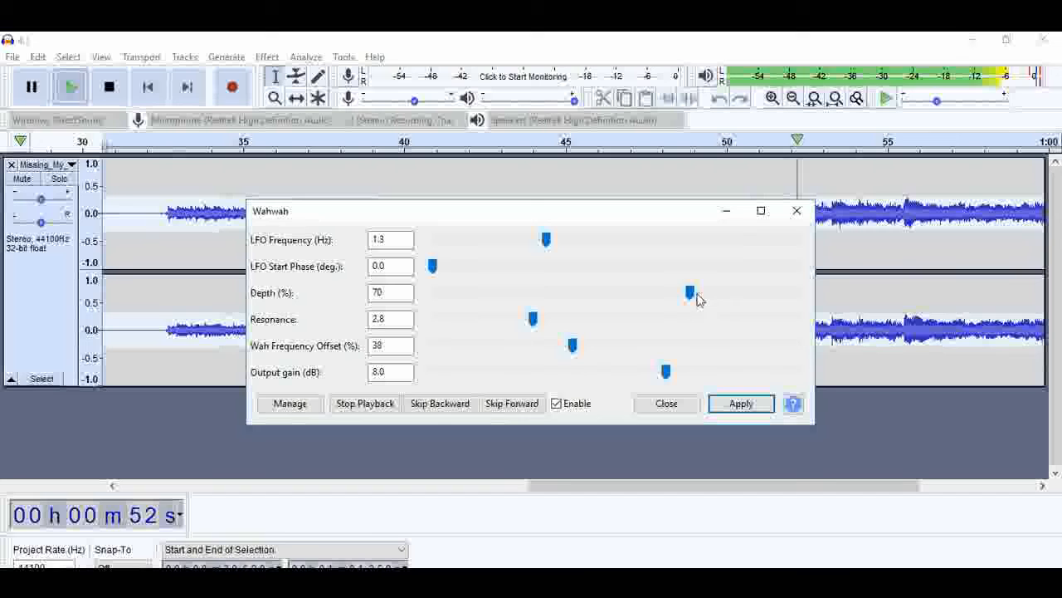
{"action": "left_click_drag", "start_coordinate": [697, 299], "coordinate": [657, 300]}
{"action": "left_click", "coordinate": [664, 406]}
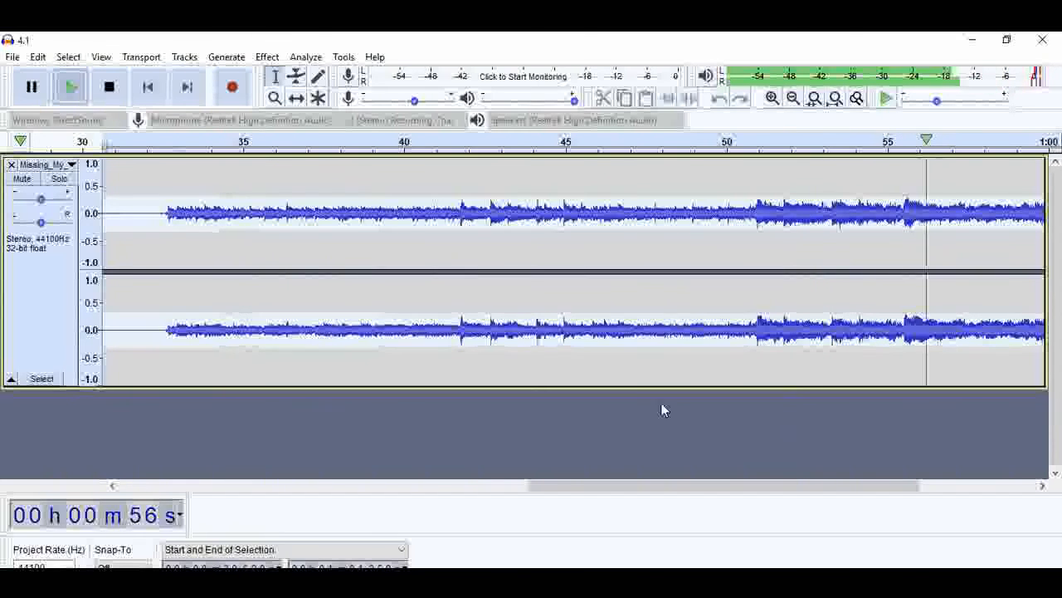
{"action": "key", "text": "space"}
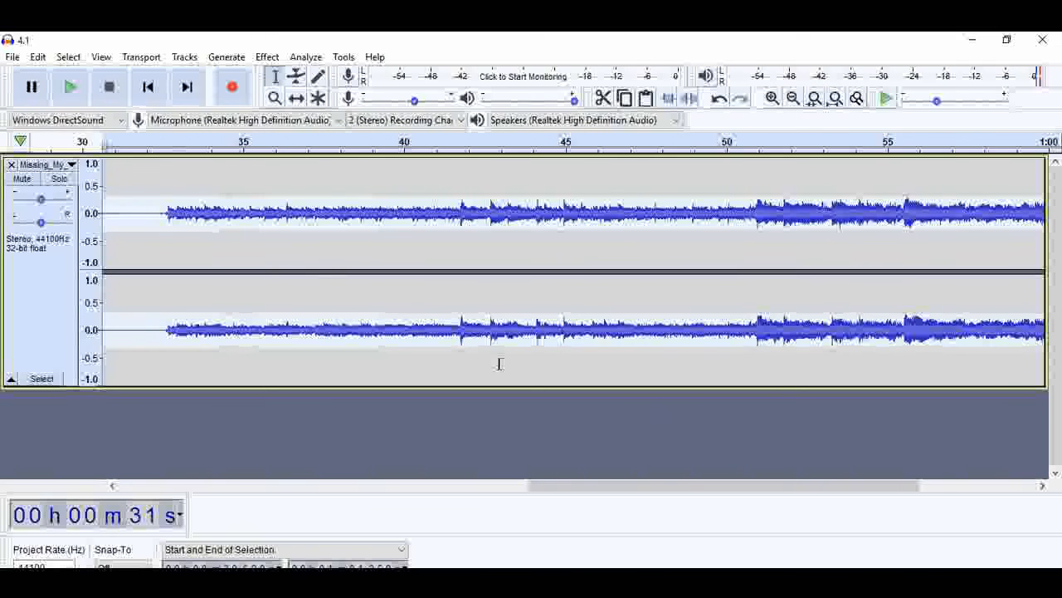
{"action": "left_click", "coordinate": [271, 56]}
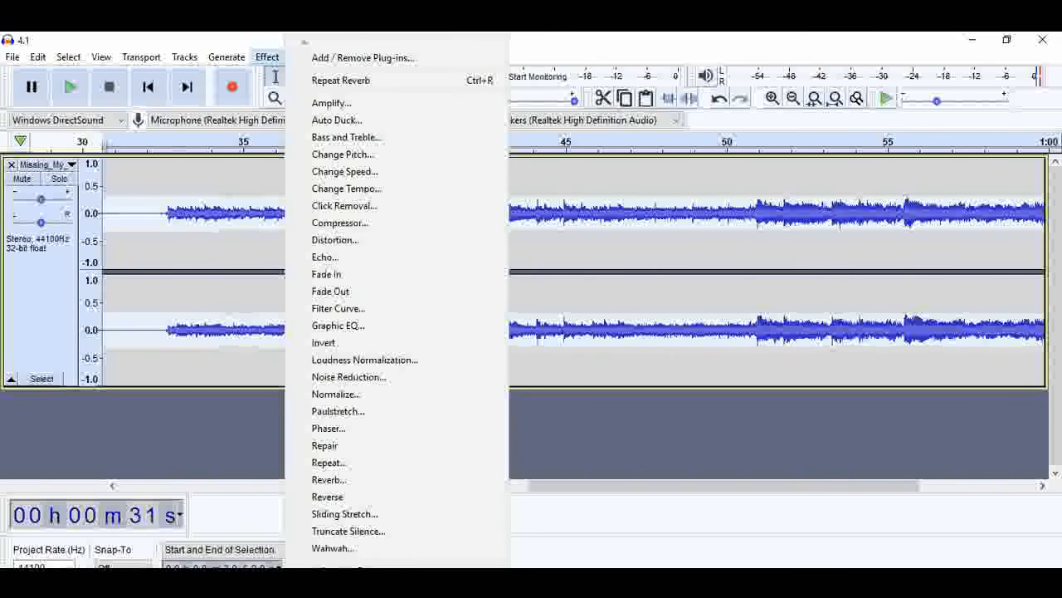
{"action": "mouse_move", "coordinate": [341, 583]}
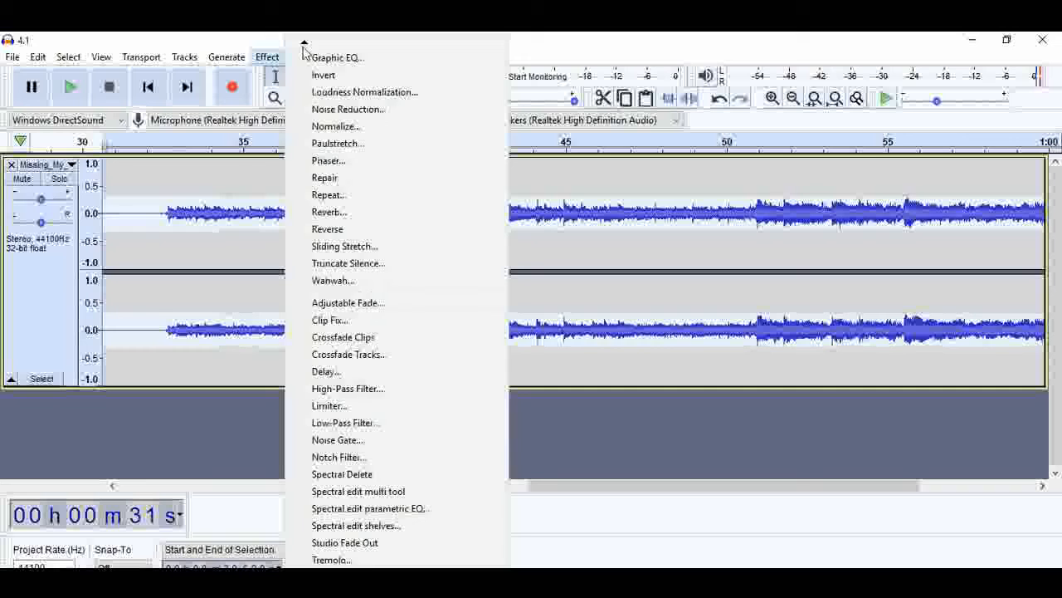
{"action": "mouse_move", "coordinate": [304, 48]}
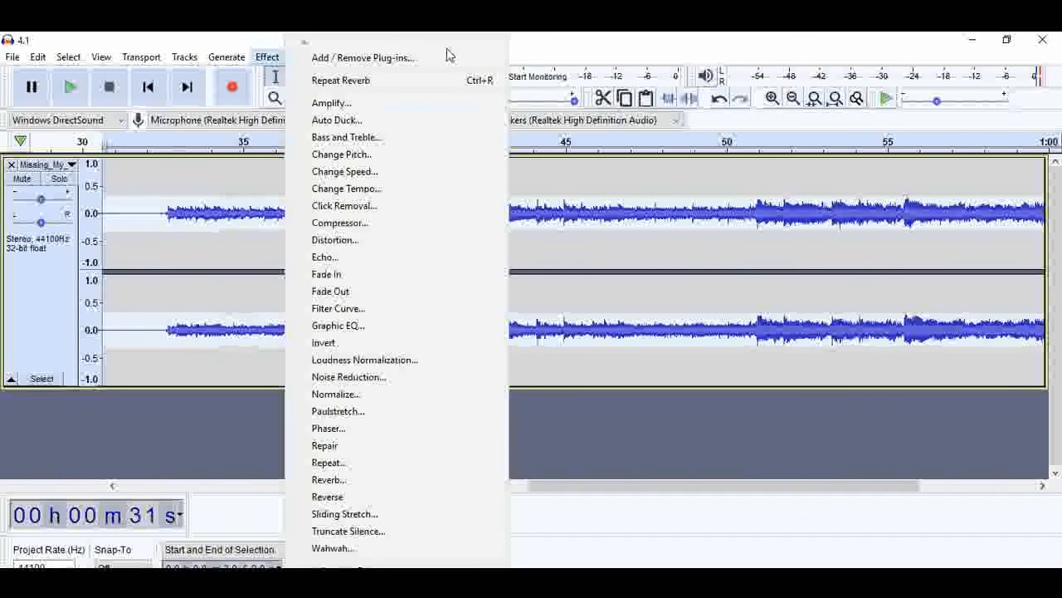
{"action": "left_click", "coordinate": [540, 146]}
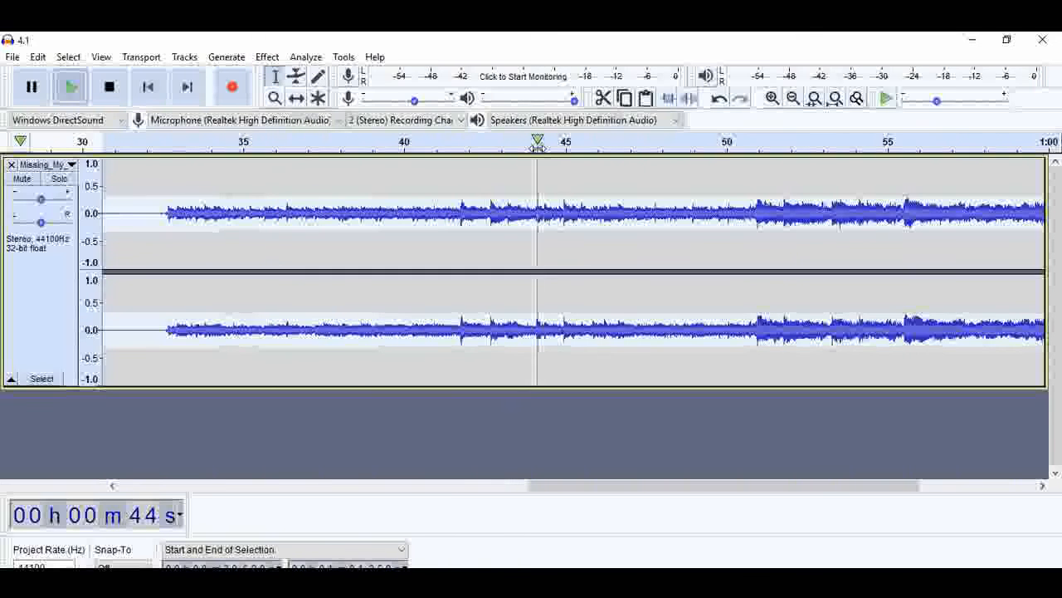
{"action": "left_click", "coordinate": [538, 147]}
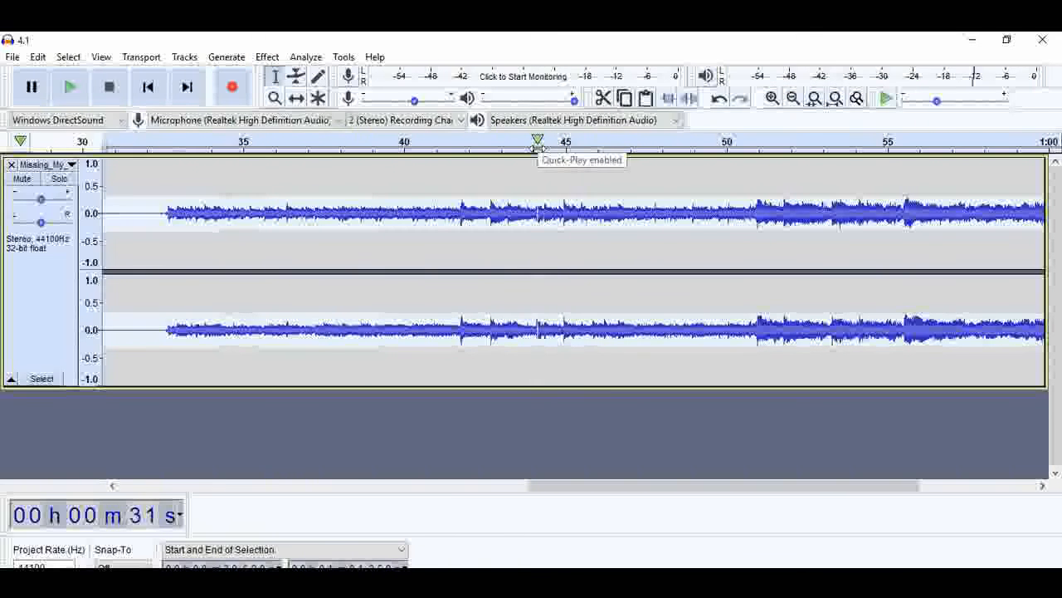
Select the section from about 43 to 48 seconds in the second copy and listen to it.
{"action": "left_click", "coordinate": [516, 195]}
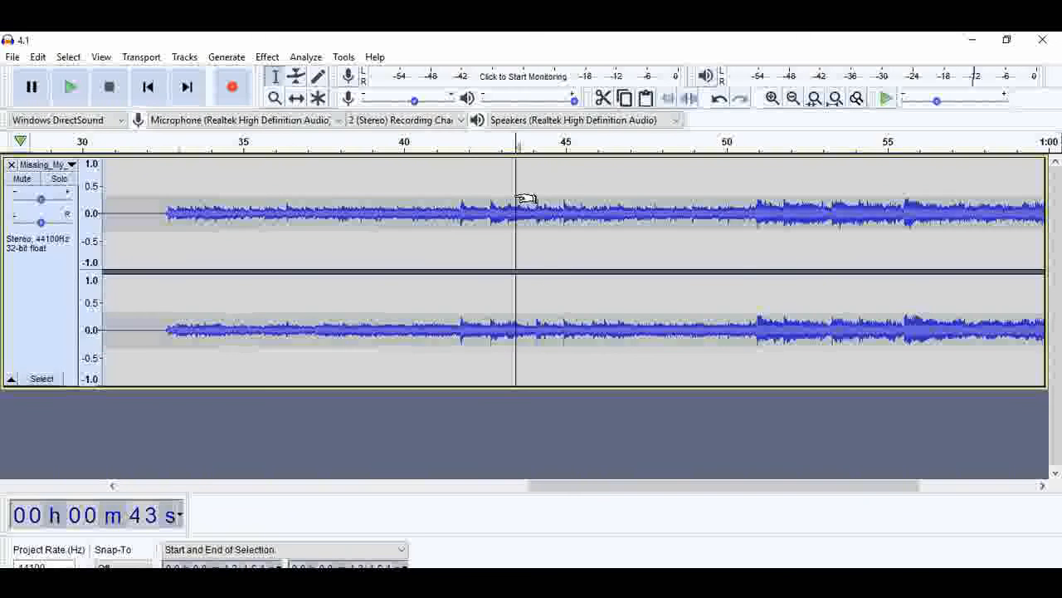
{"action": "left_click_drag", "start_coordinate": [513, 203], "coordinate": [664, 219]}
{"action": "key", "text": "space"}
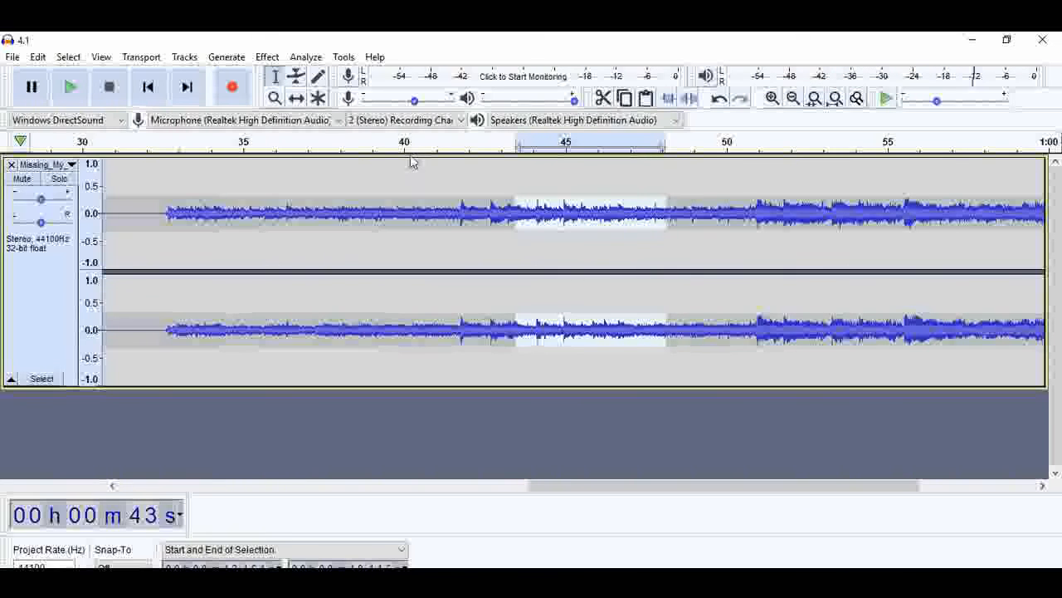
Quick-play the audio from about 39 seconds on the timeline, once more from about 38 seconds, and stop playback.
{"action": "left_click", "coordinate": [362, 147]}
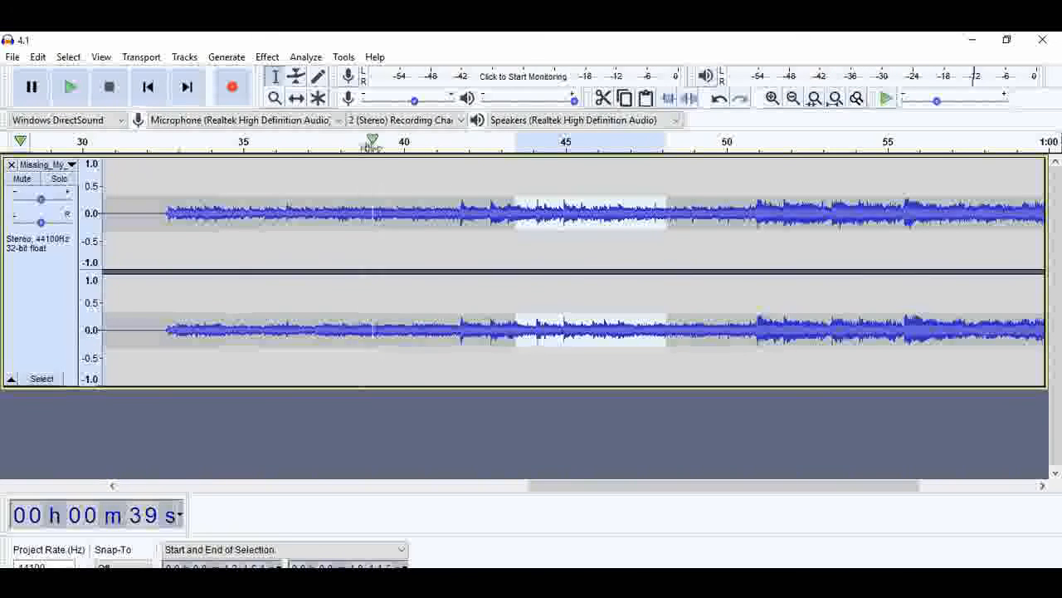
{"action": "key", "text": "space"}
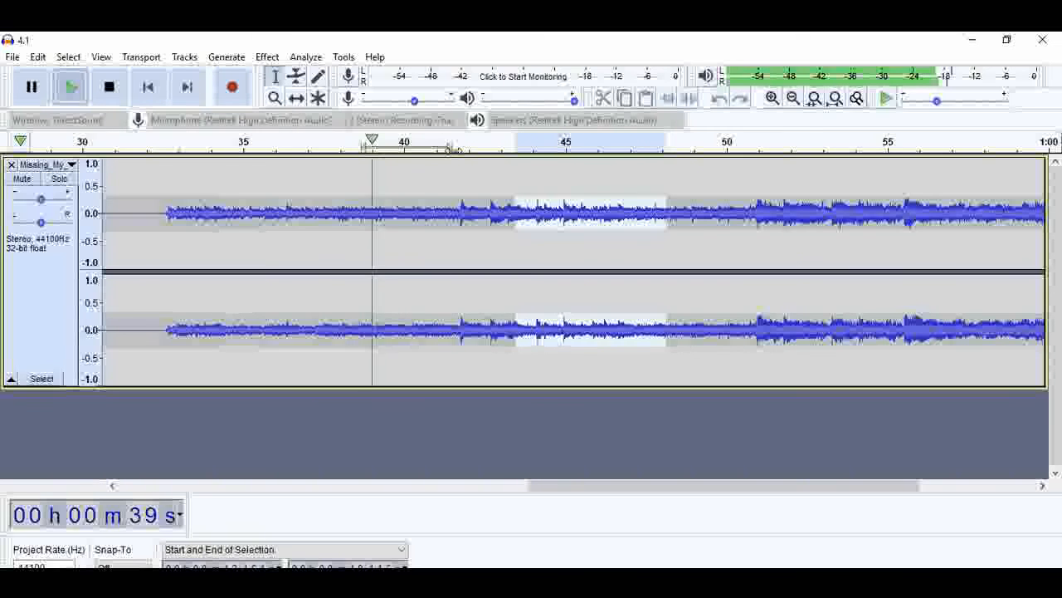
{"action": "key", "text": "space"}
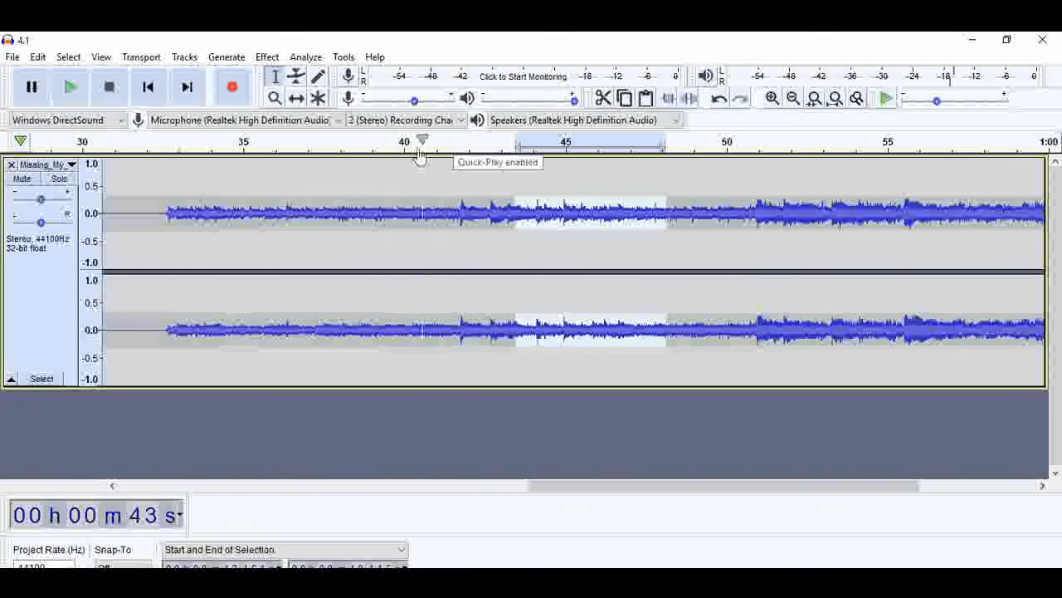
{"action": "left_click", "coordinate": [349, 154]}
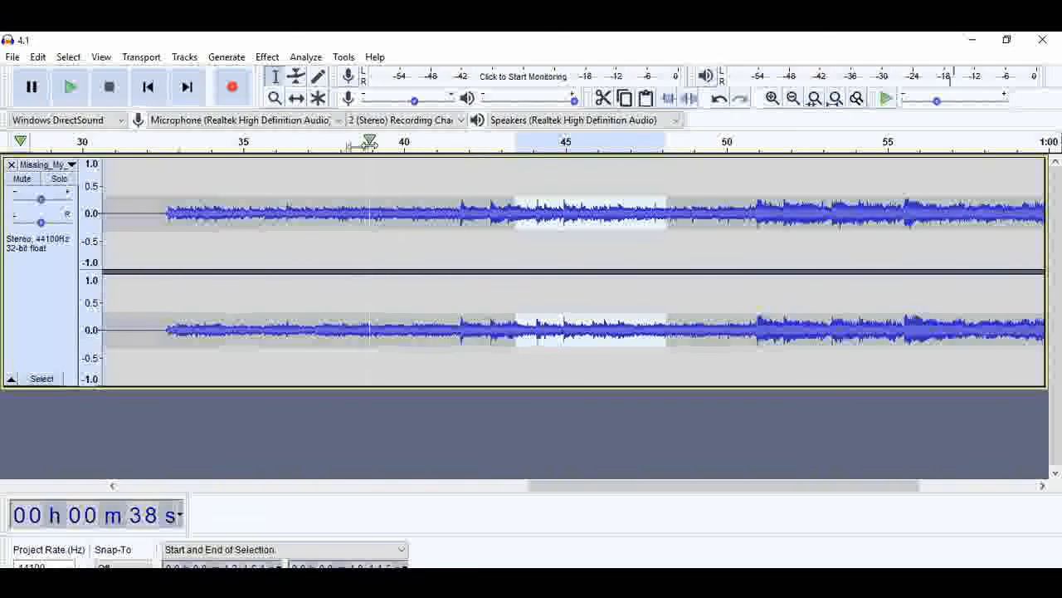
{"action": "key", "text": "space"}
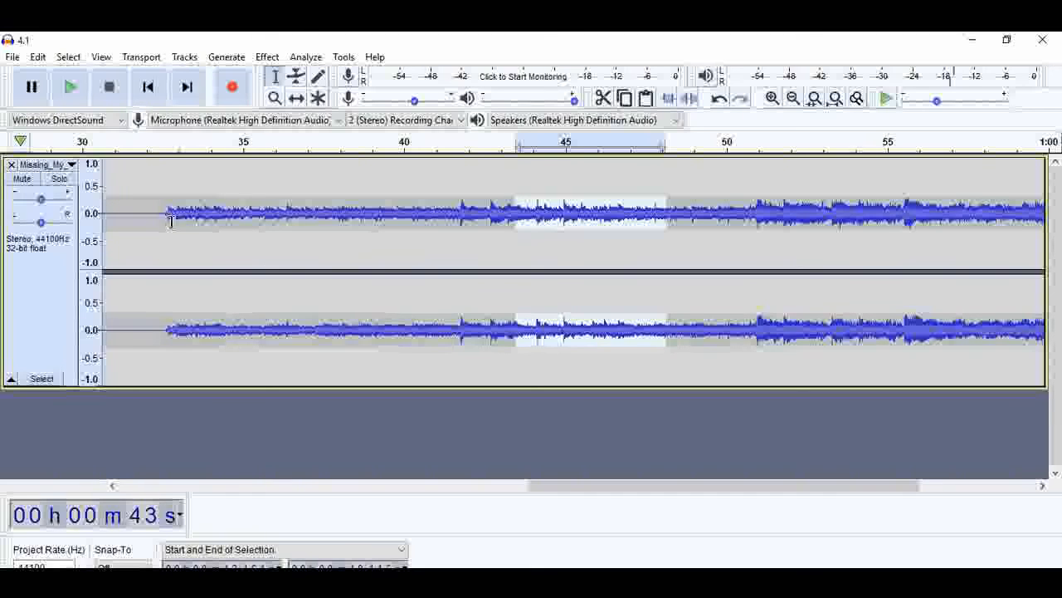
Apply a Fade In to the start of the second copy, from about 32 to 35 seconds.
{"action": "left_click_drag", "start_coordinate": [239, 215], "coordinate": [159, 217]}
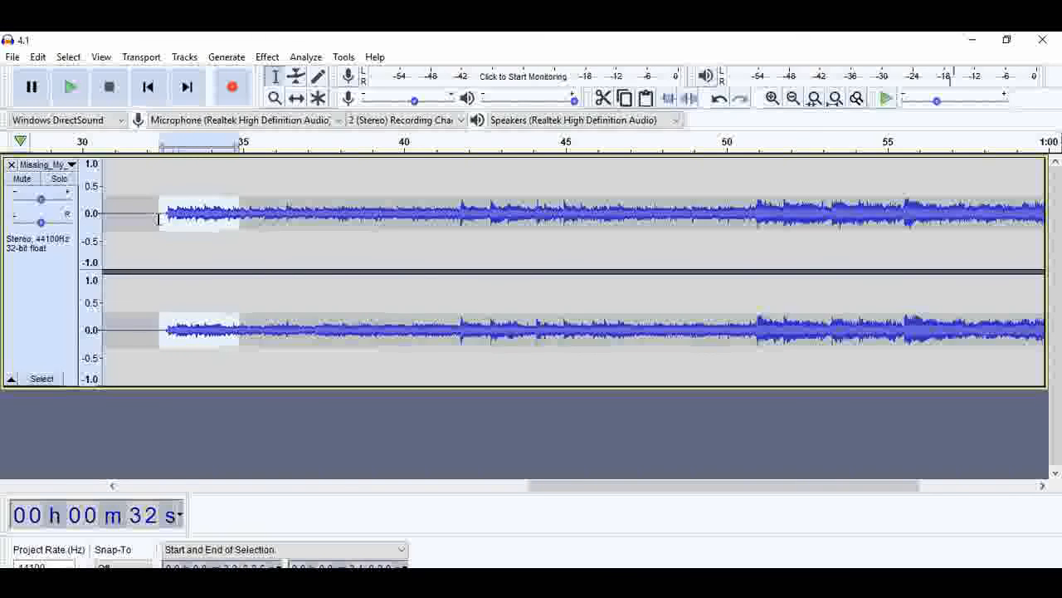
{"action": "left_click", "coordinate": [271, 58]}
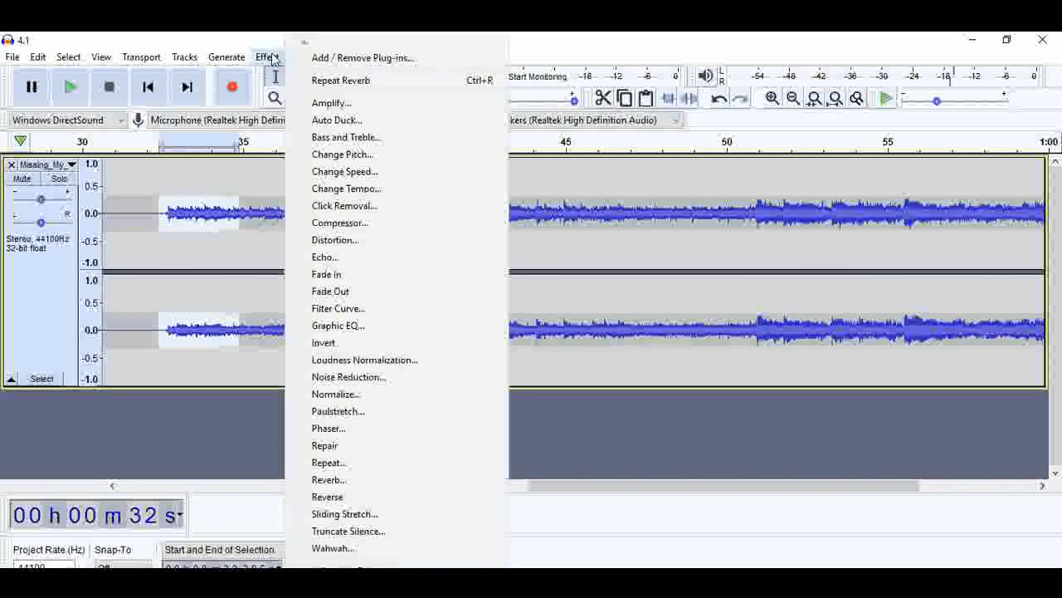
{"action": "left_click", "coordinate": [365, 275]}
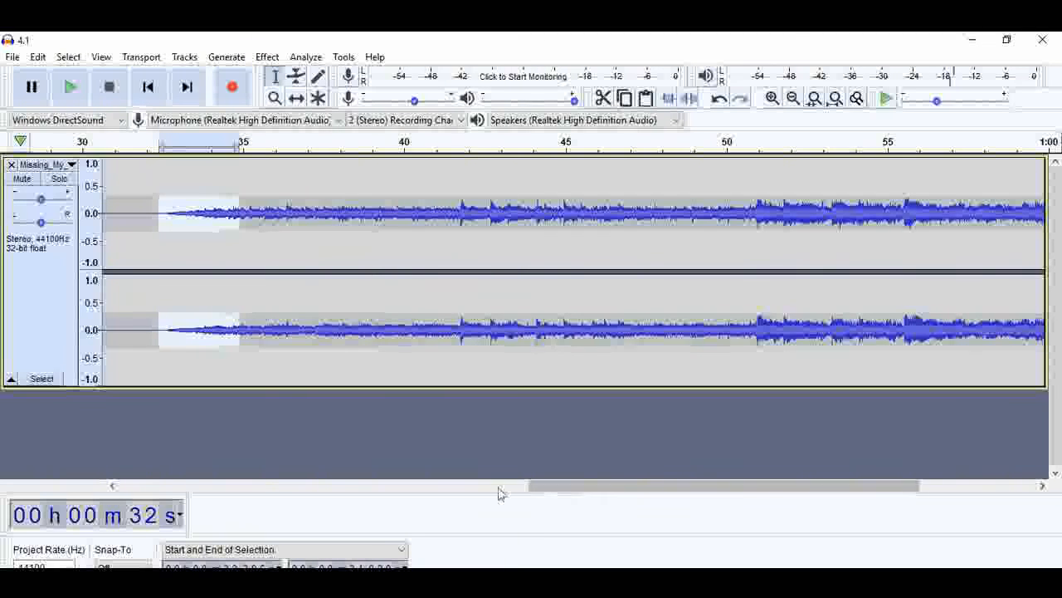
Apply a Fade Out to the end of the second copy, starting at about 58 seconds.
{"action": "left_click_drag", "start_coordinate": [565, 489], "coordinate": [770, 467]}
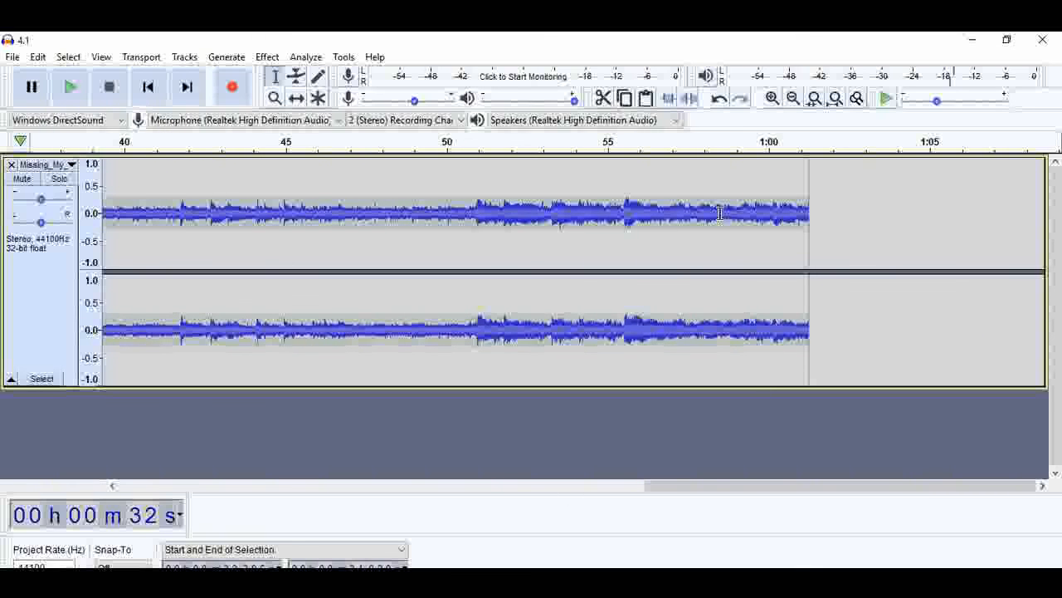
{"action": "left_click_drag", "start_coordinate": [712, 216], "coordinate": [835, 241]}
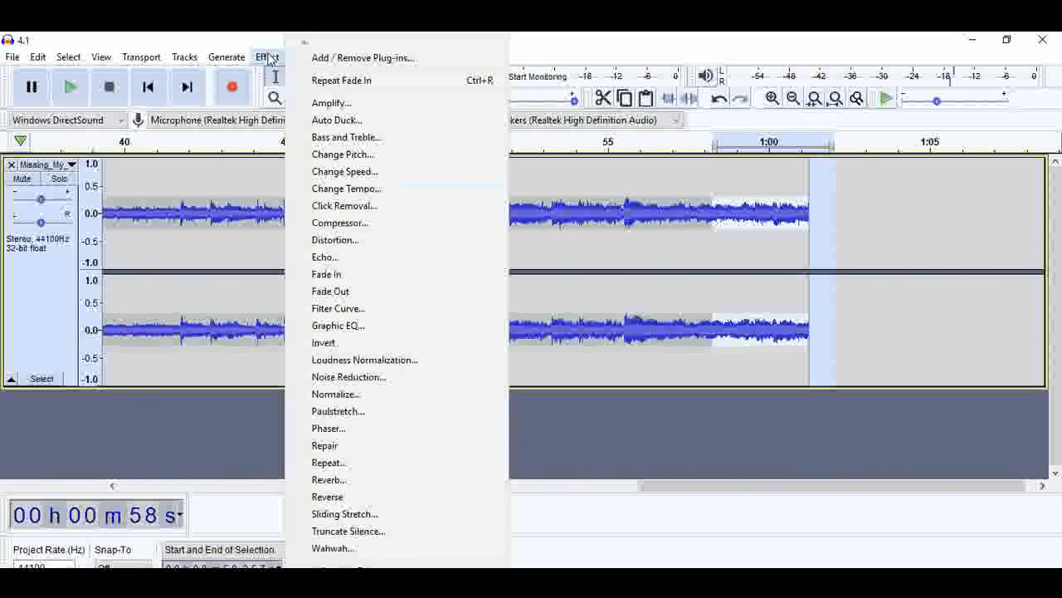
{"action": "left_click", "coordinate": [363, 291]}
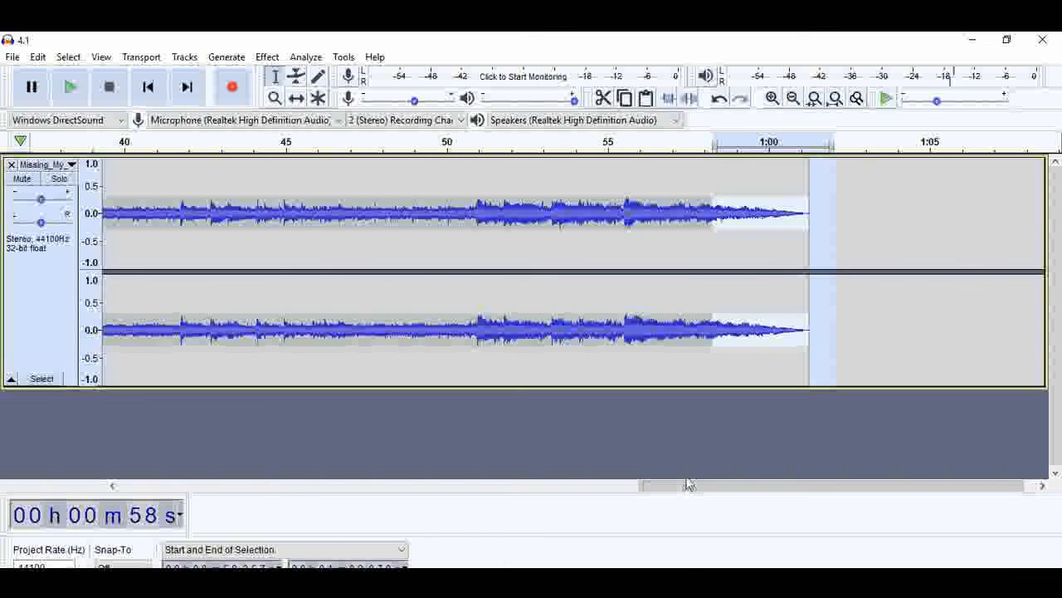
Listen to the second copy's fade-in, starting in the silence at about 31 seconds.
{"action": "left_click_drag", "start_coordinate": [687, 486], "coordinate": [132, 449]}
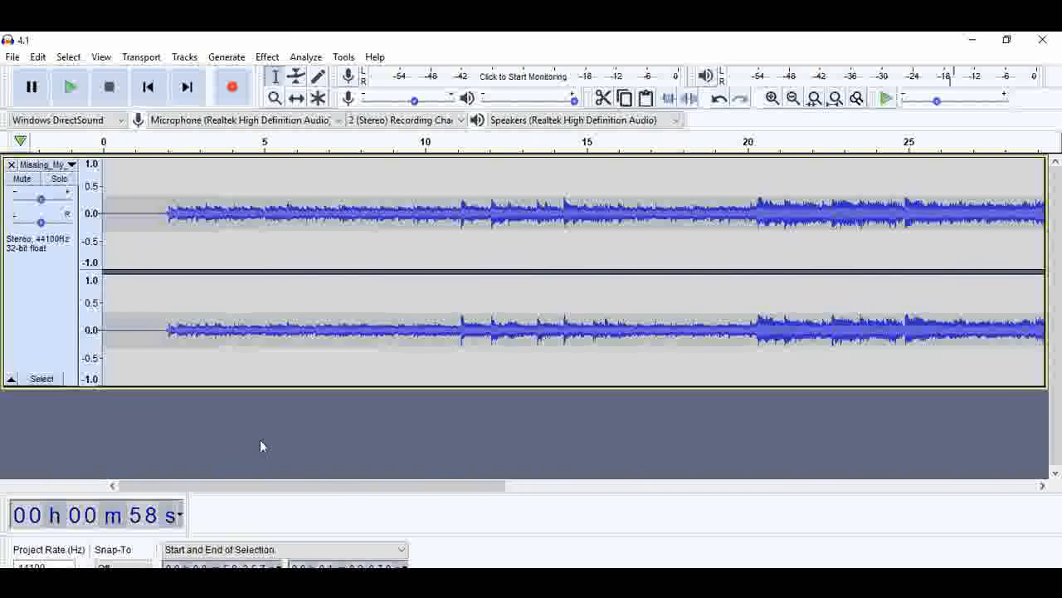
{"action": "left_click_drag", "start_coordinate": [453, 490], "coordinate": [761, 508]}
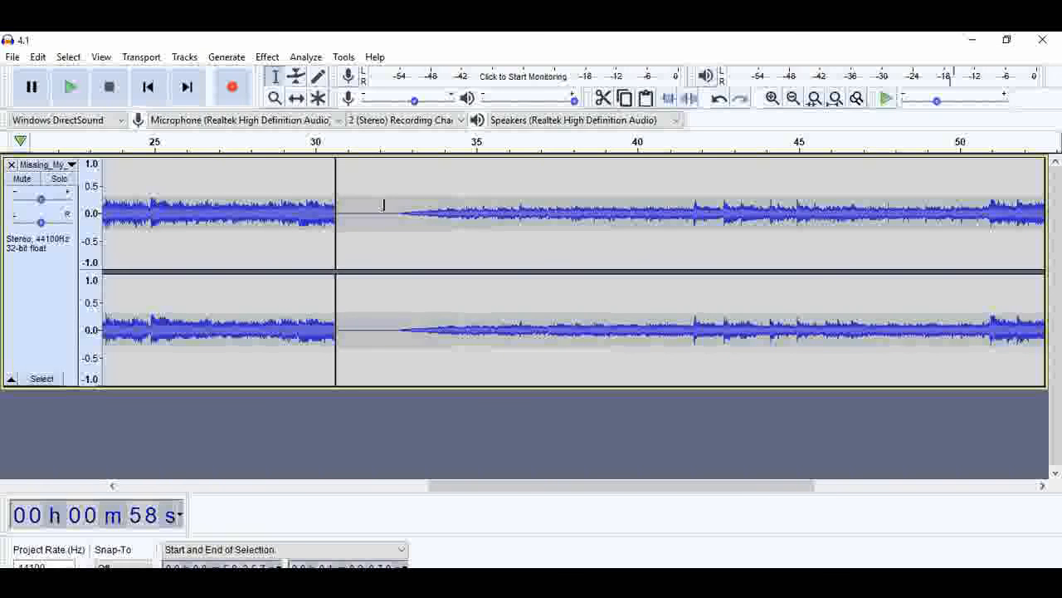
{"action": "left_click", "coordinate": [368, 163]}
{"action": "key", "text": "space"}
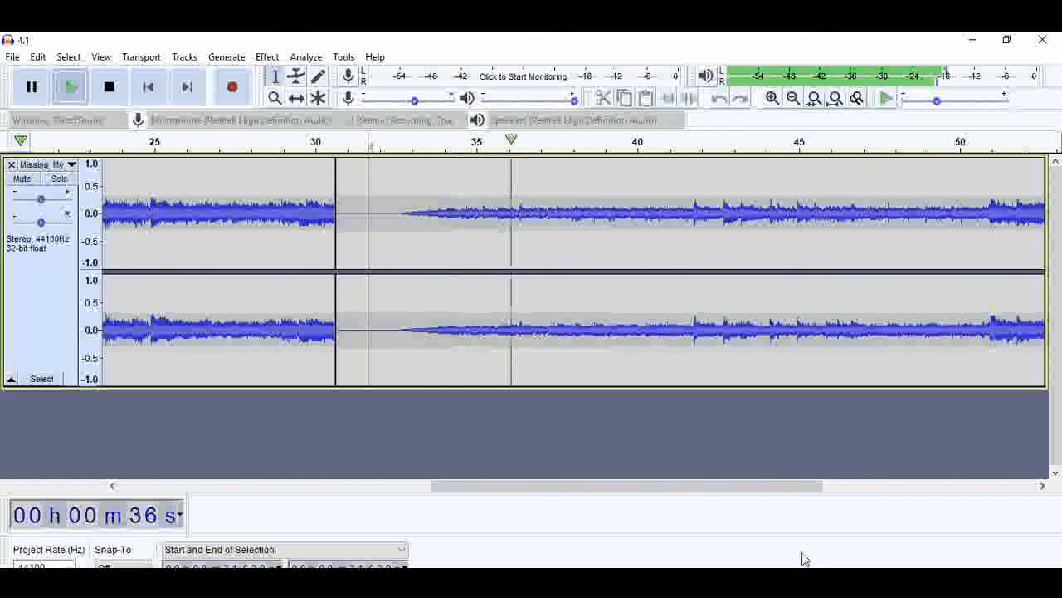
Listen to the second copy's fade-out from about 58 seconds.
{"action": "left_click_drag", "start_coordinate": [717, 488], "coordinate": [915, 510]}
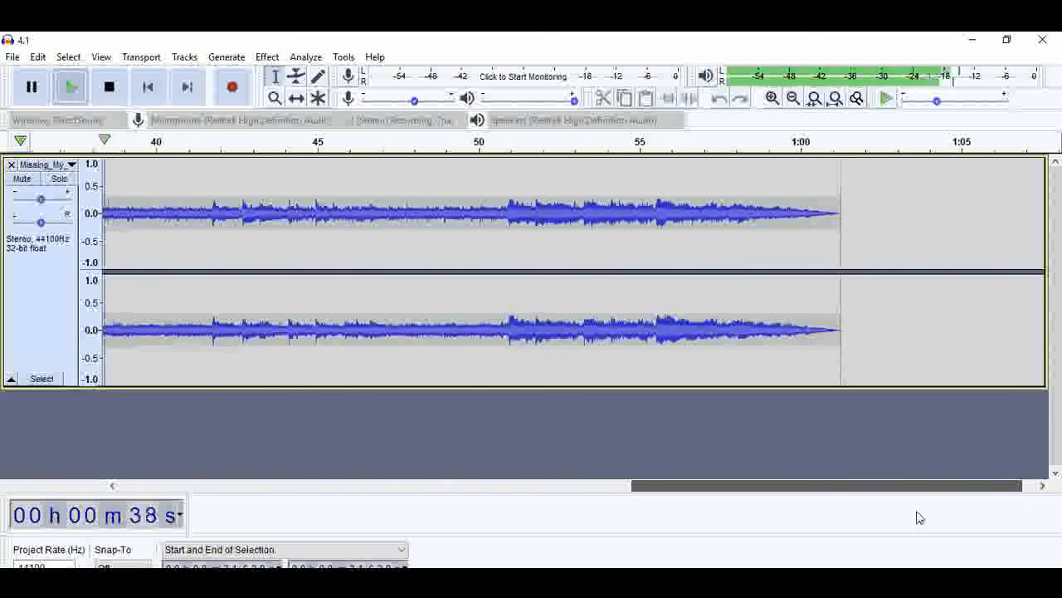
{"action": "left_click", "coordinate": [744, 176]}
{"action": "key", "text": "space"}
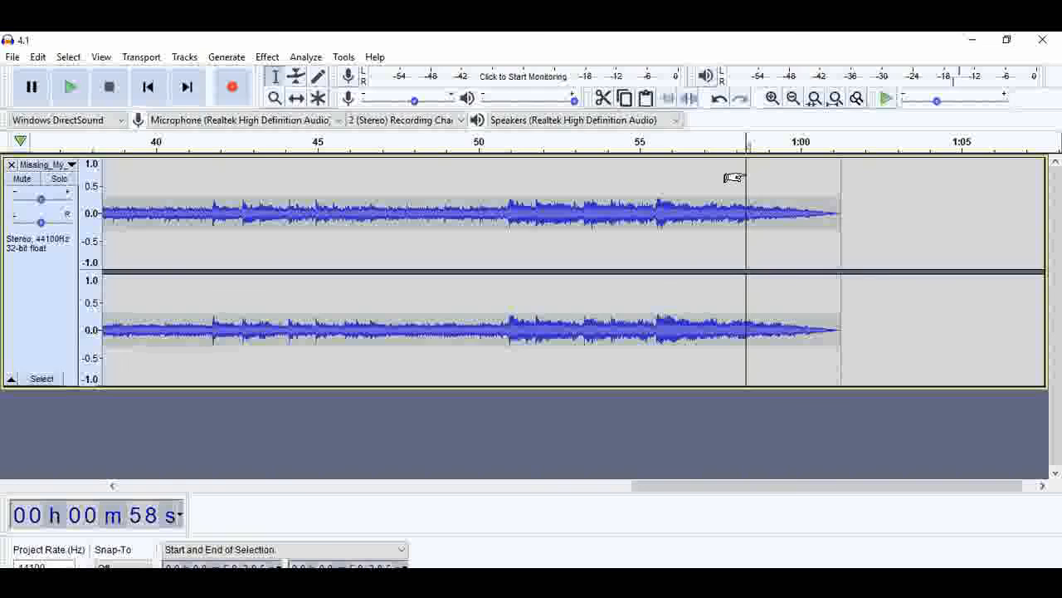
{"action": "key", "text": "space"}
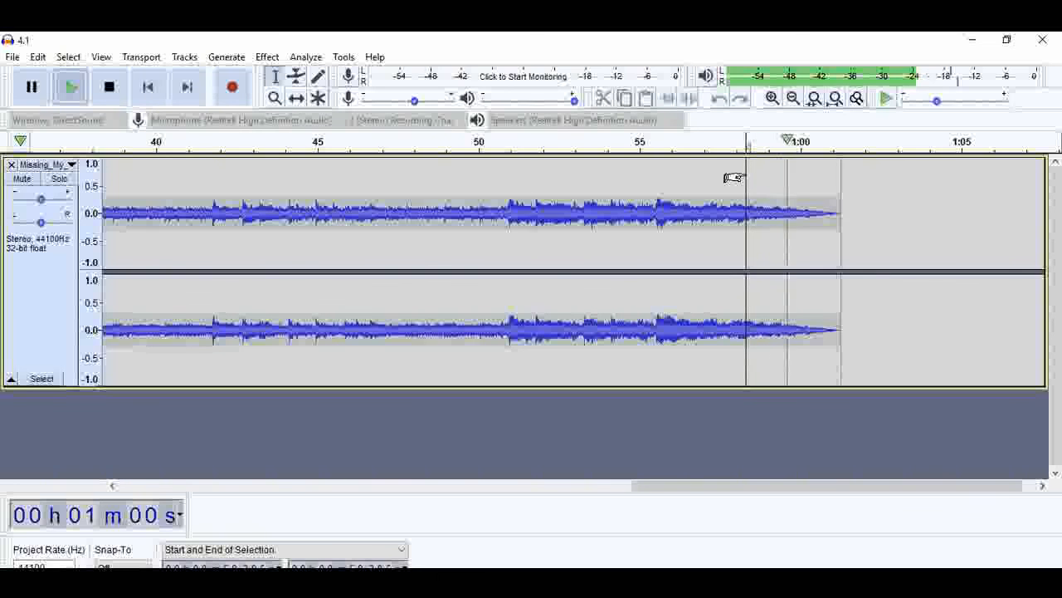